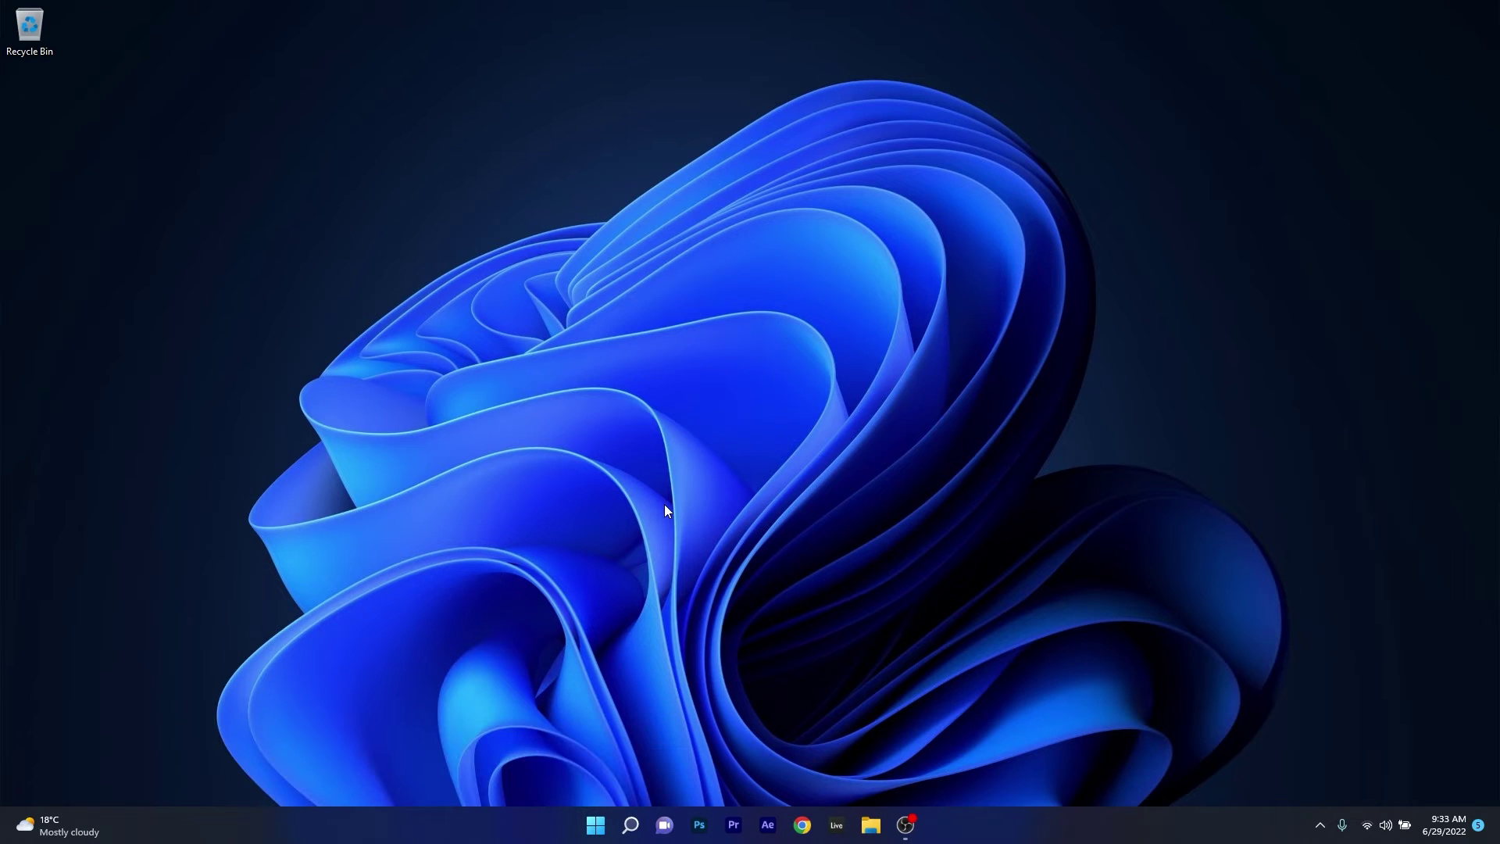
Bring up the Start menu's power options, then dismiss them and close Start
left_click(595, 825)
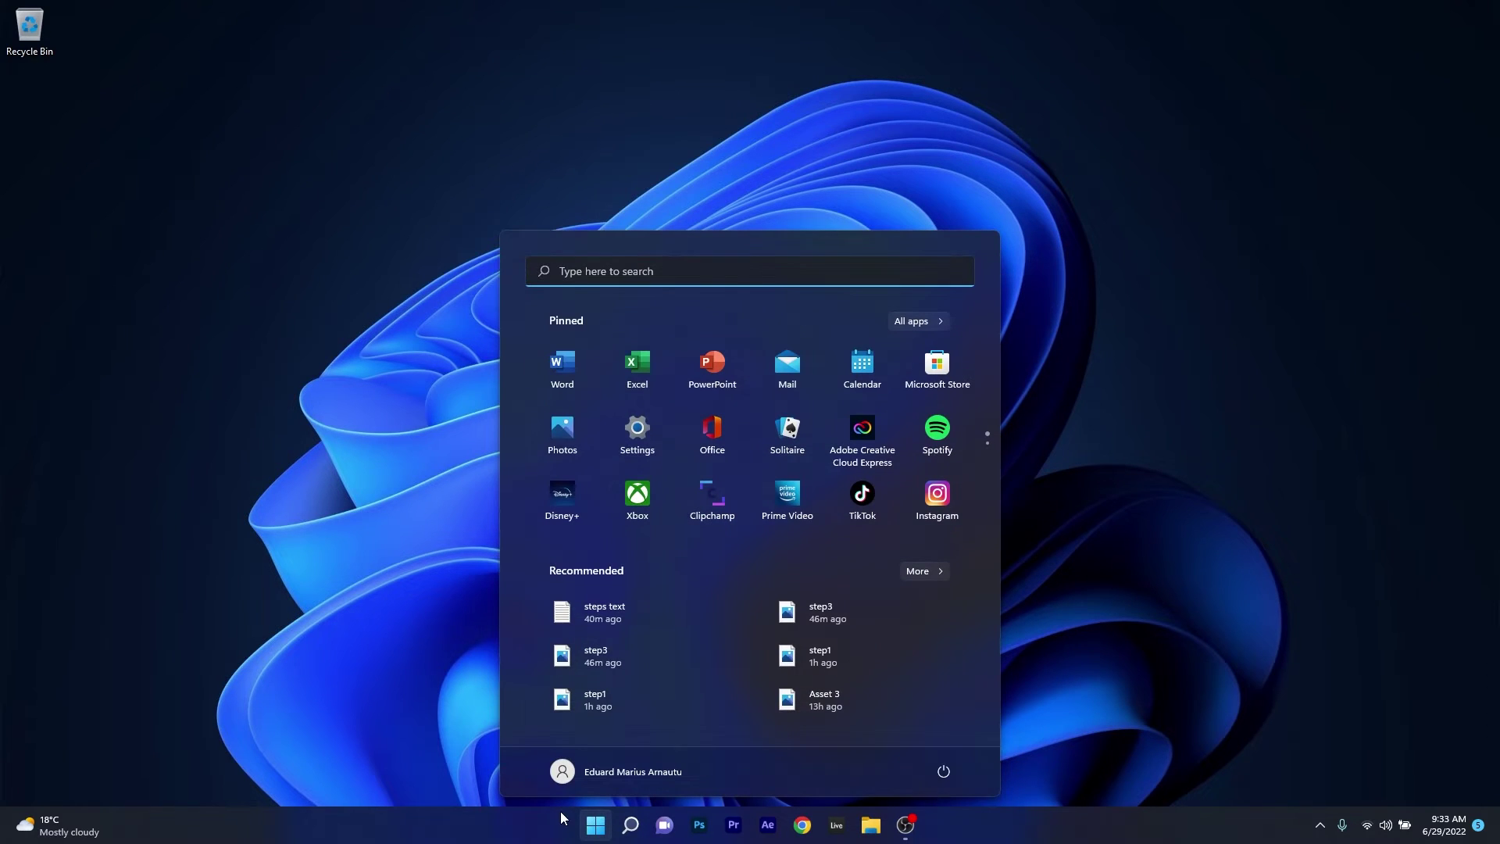
left_click(943, 778)
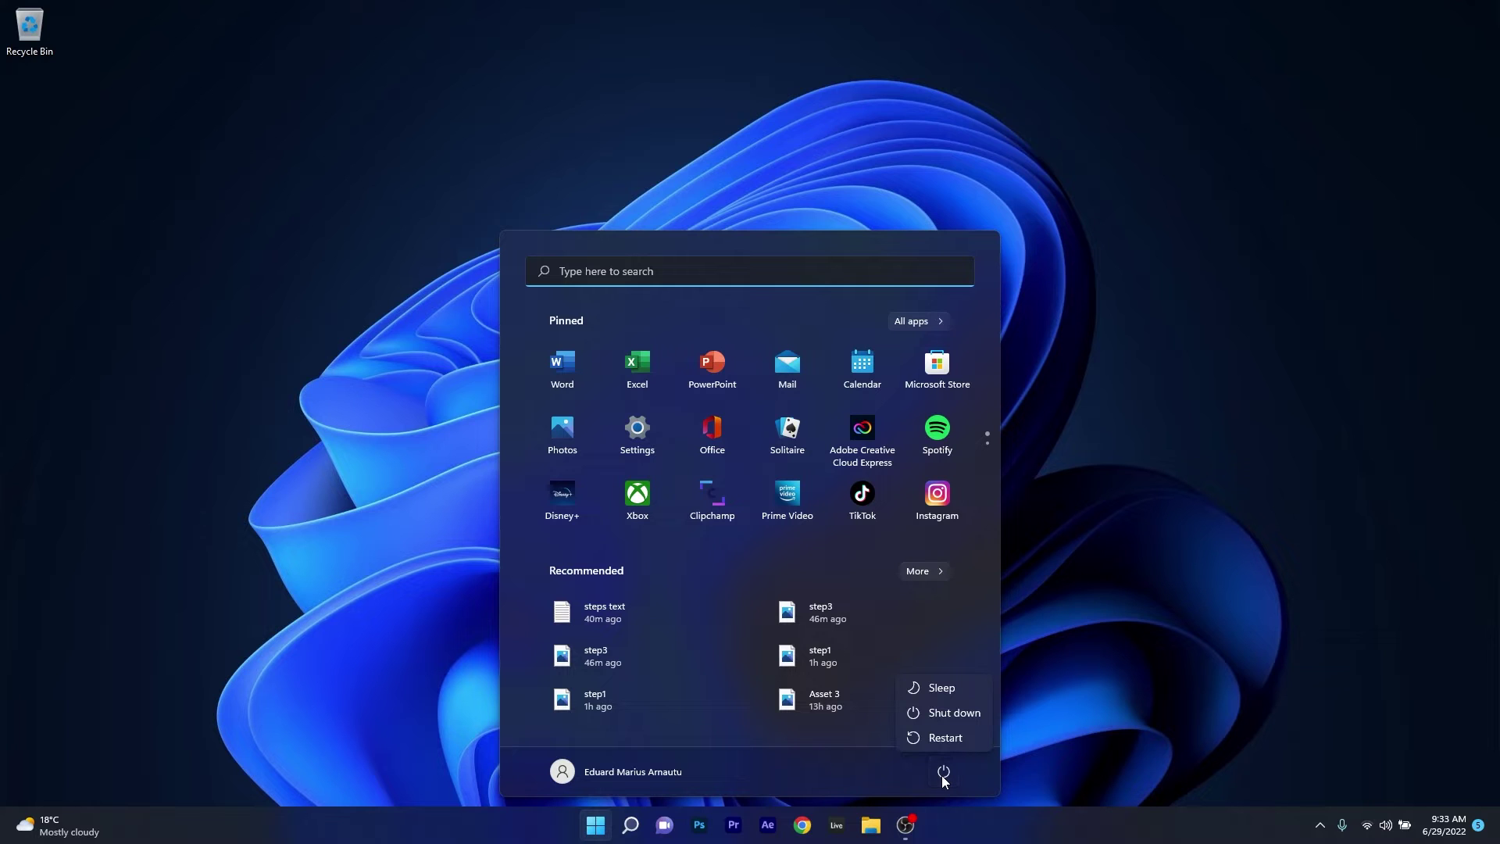
left_click(945, 470)
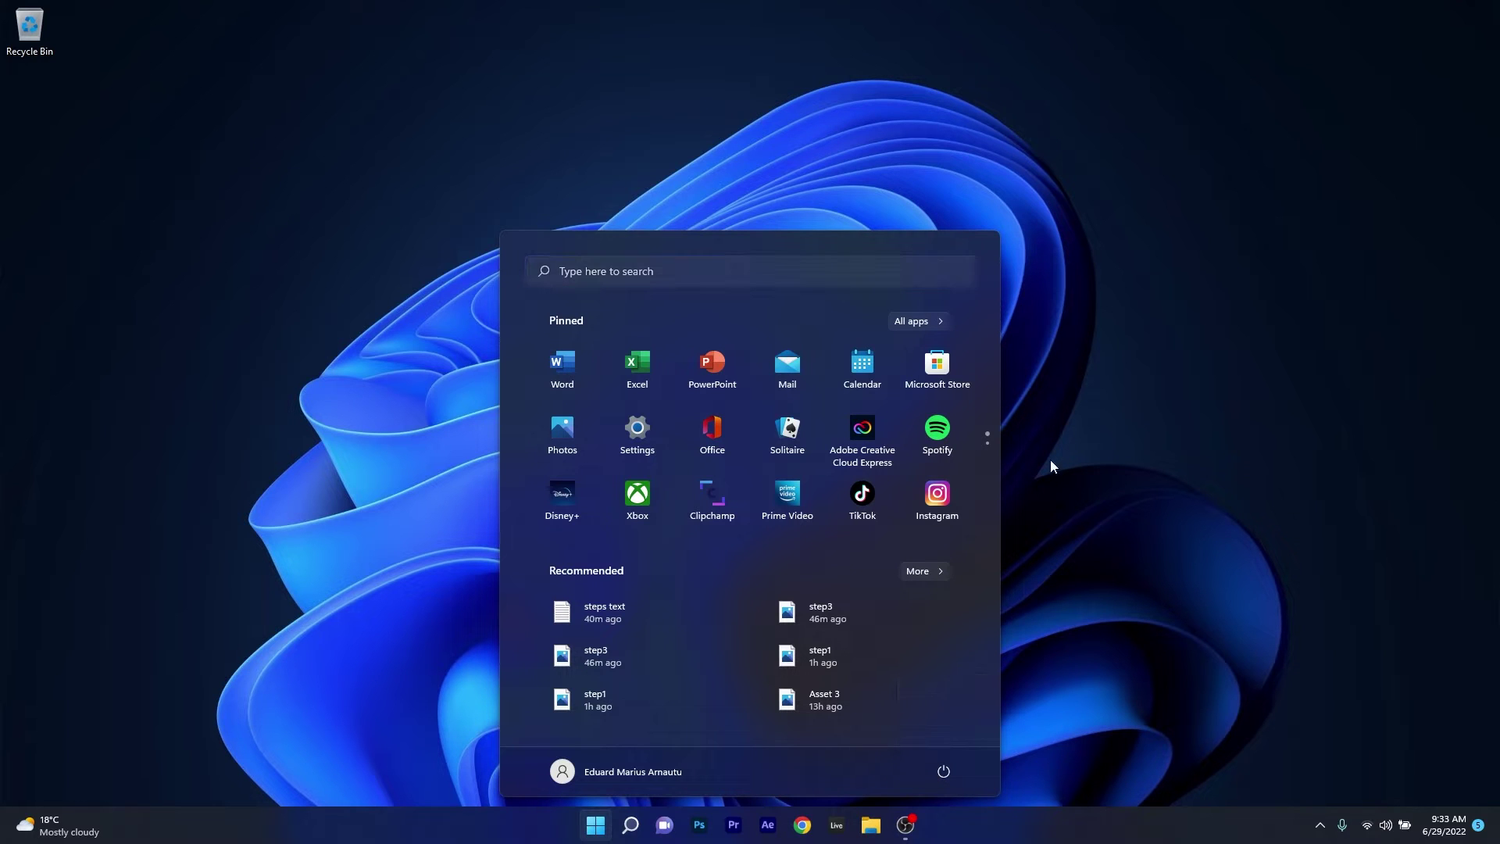
left_click(1084, 408)
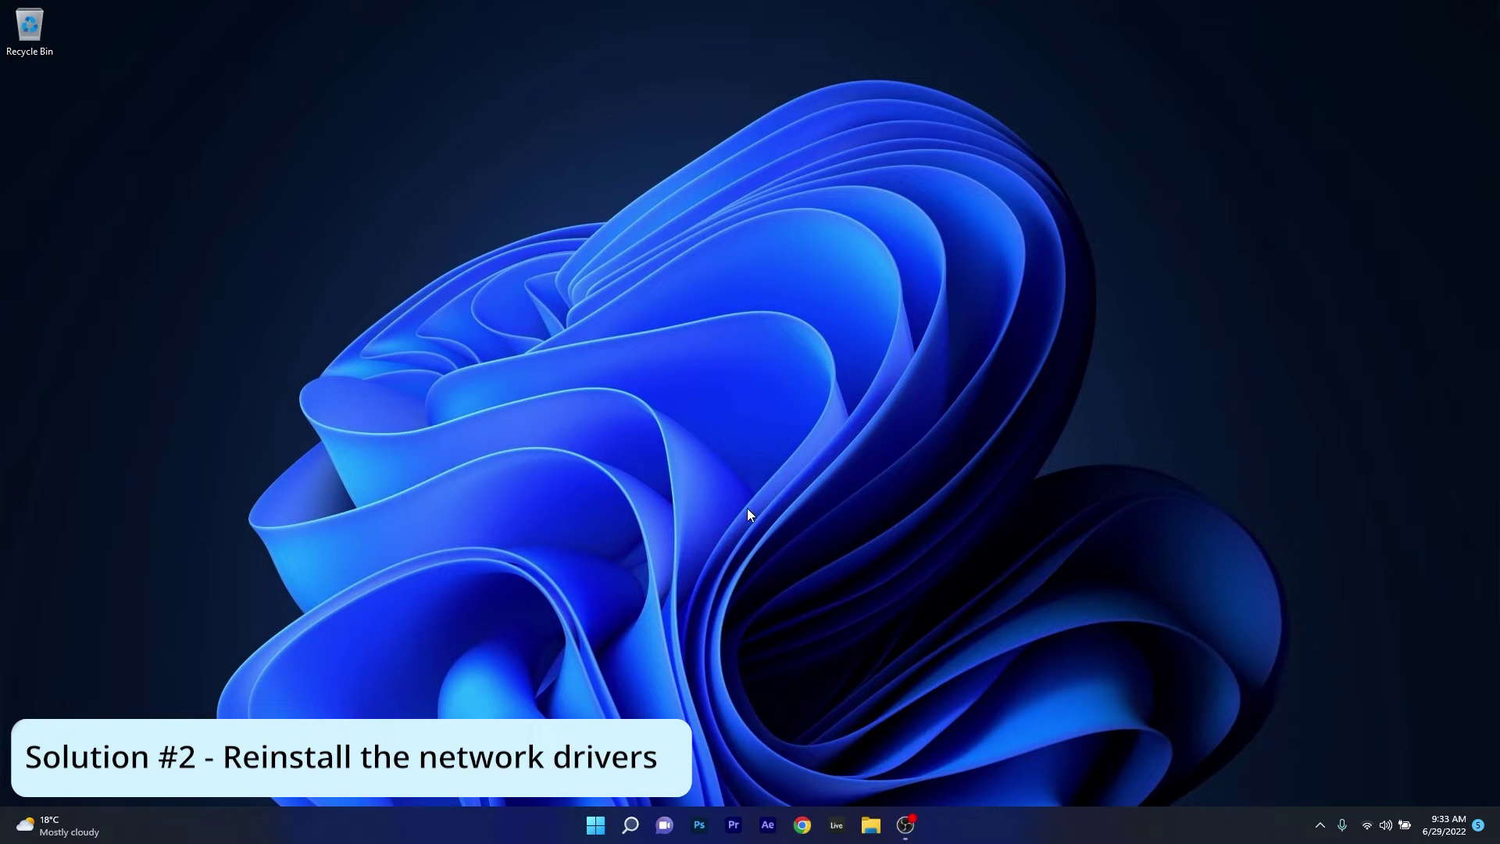
In Device Manager, view the Intel Wi-Fi adapter's driver properties under Network adapters
right_click(591, 830)
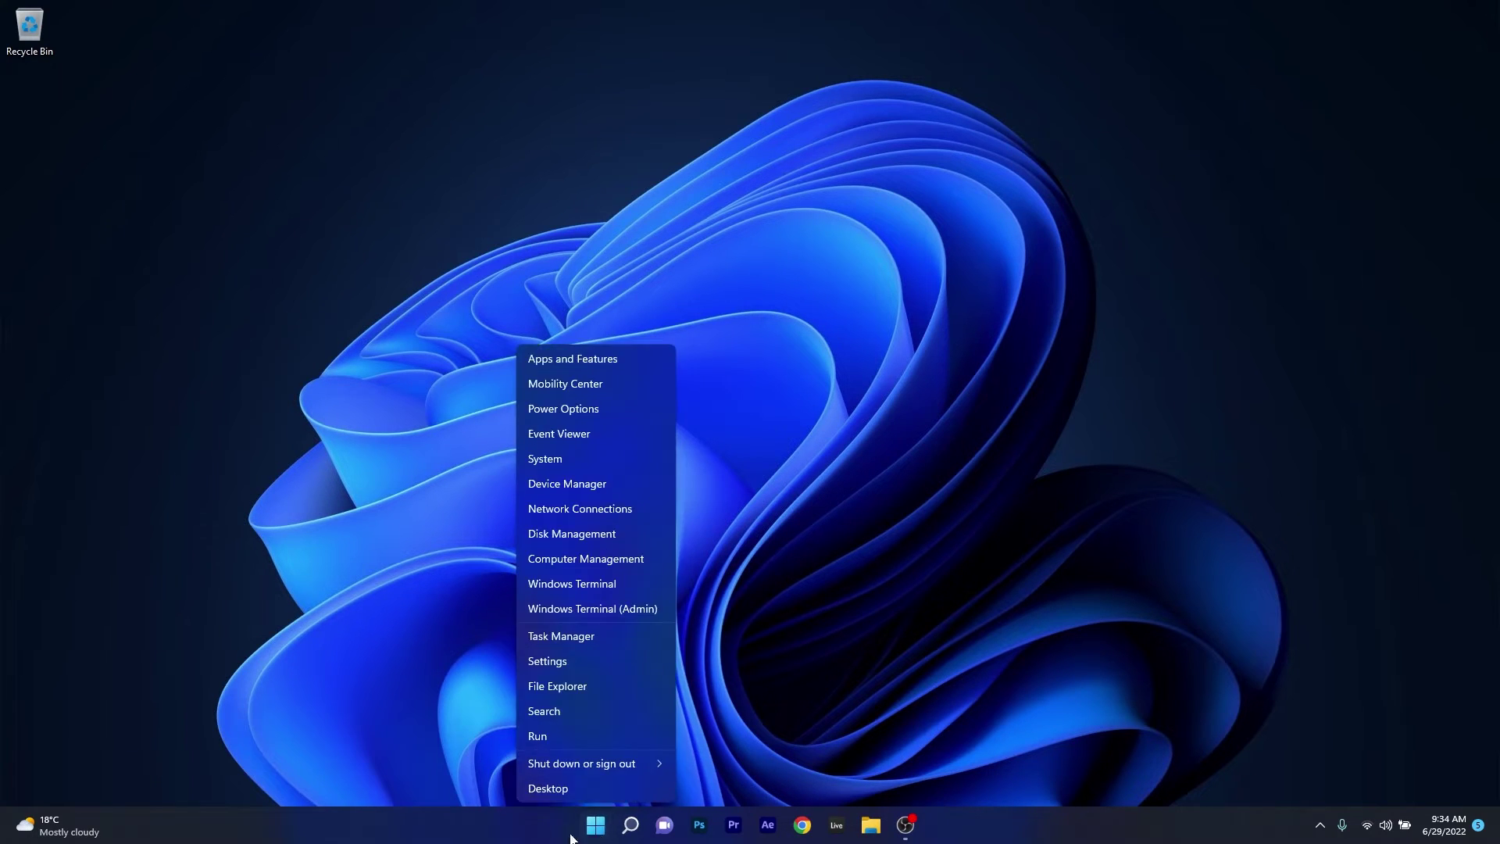
left_click(633, 486)
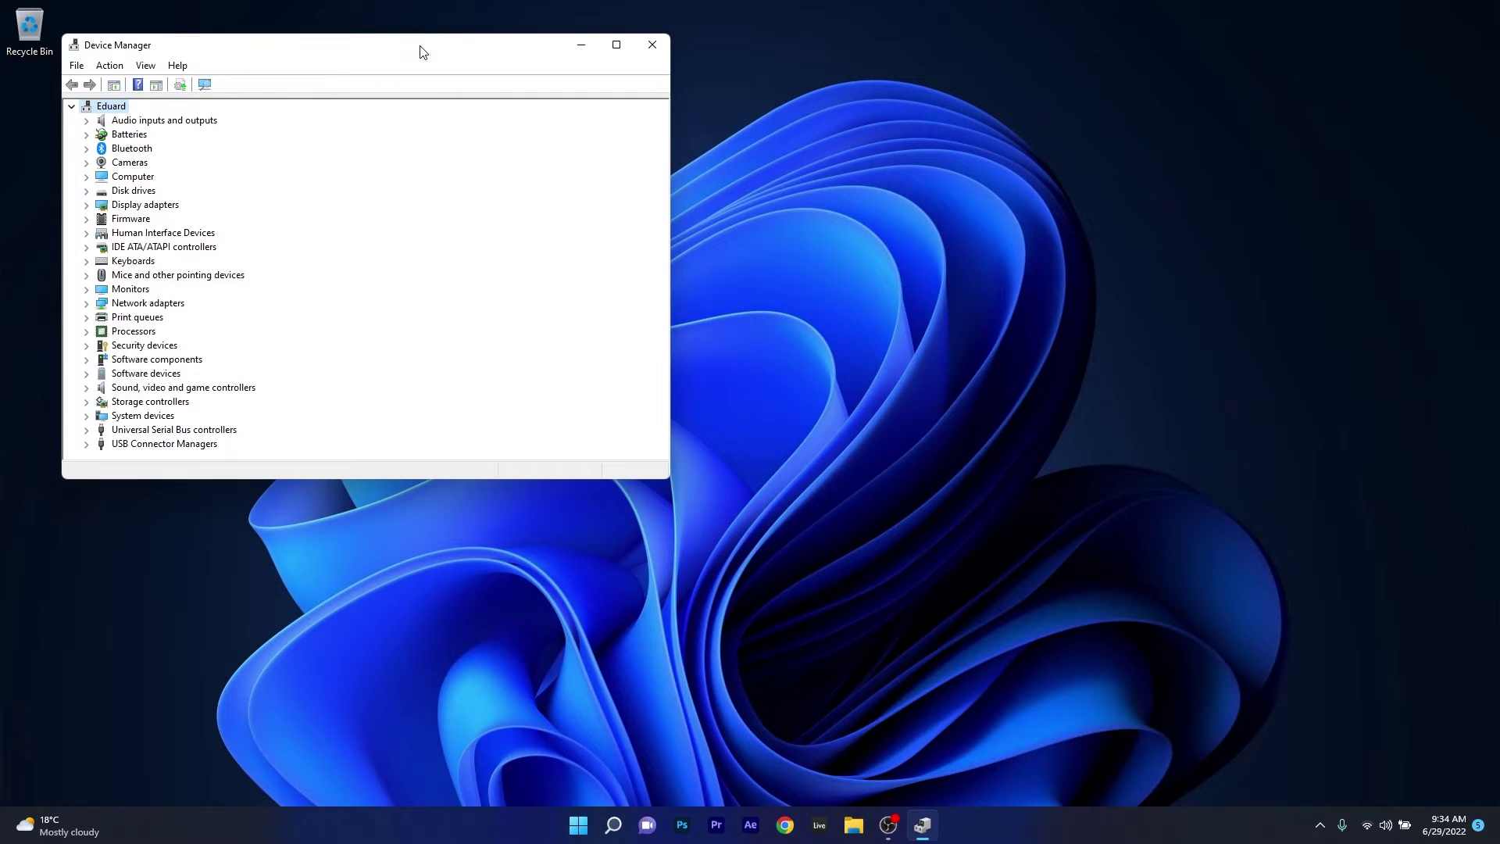
left_click_drag(419, 52, 768, 184)
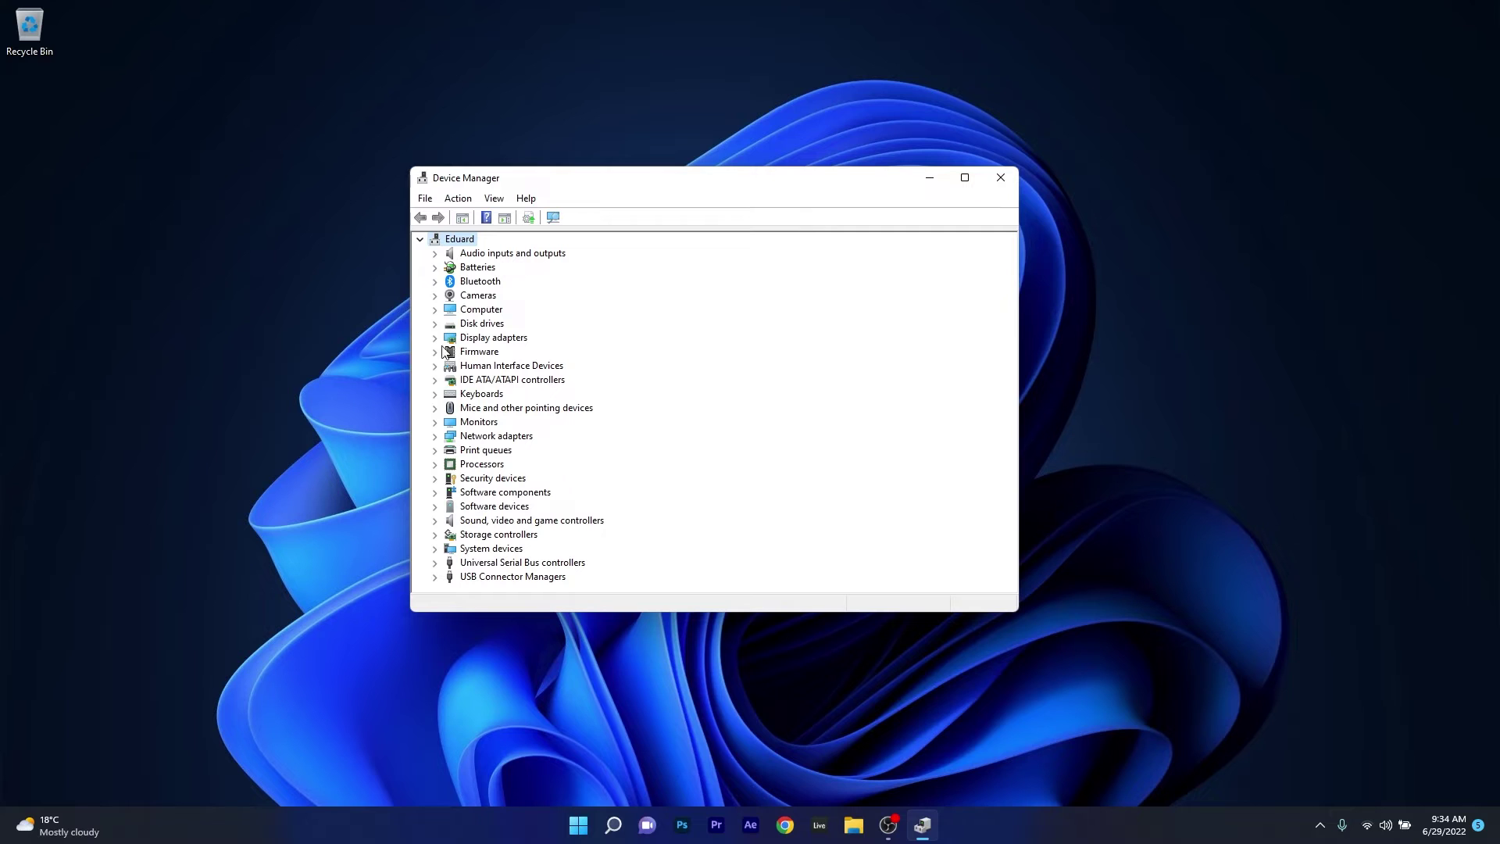
double_click(481, 435)
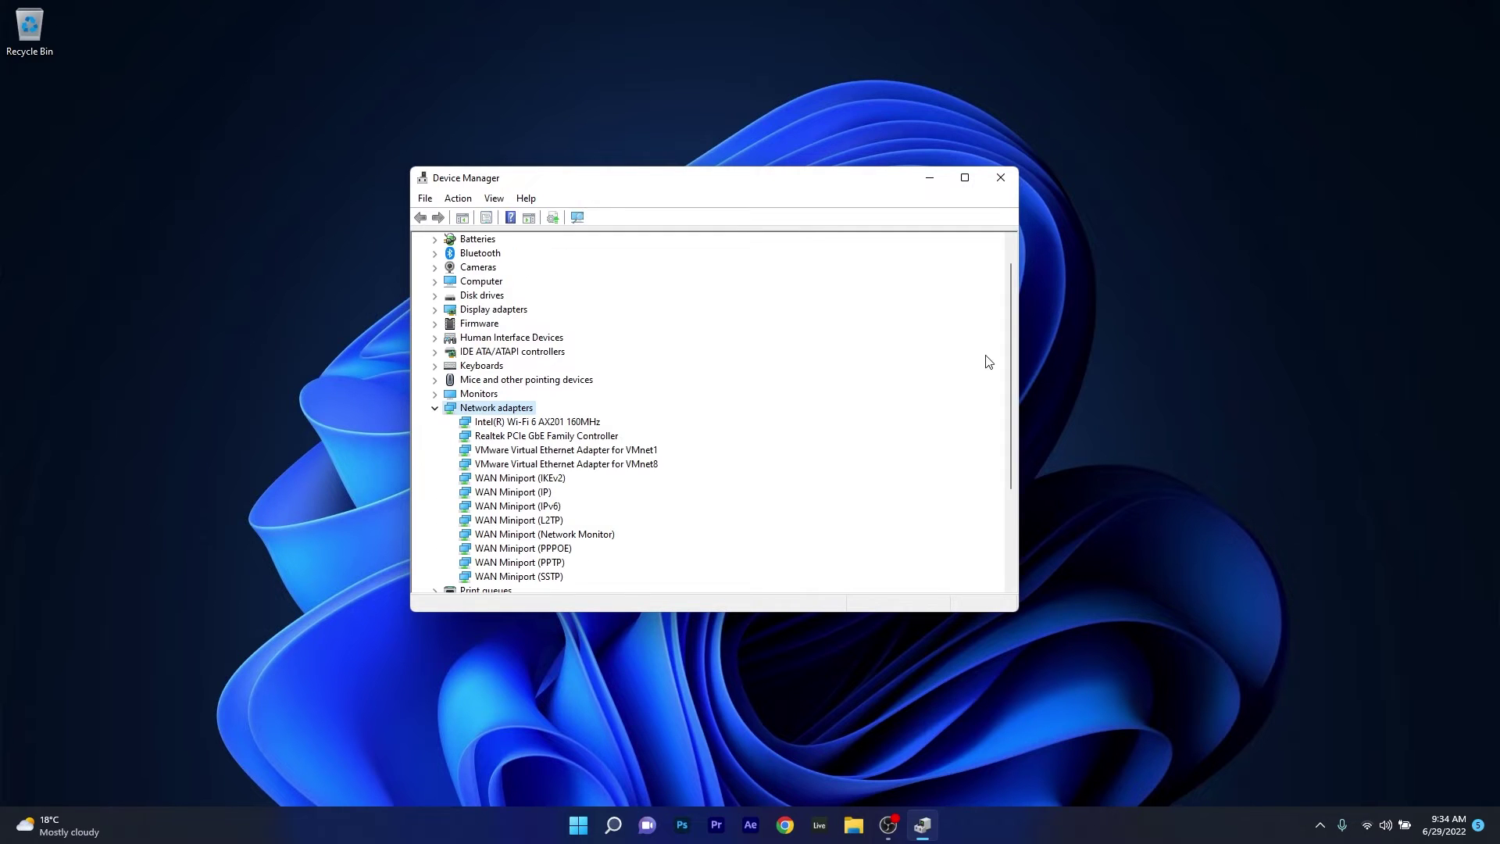
right_click(538, 424)
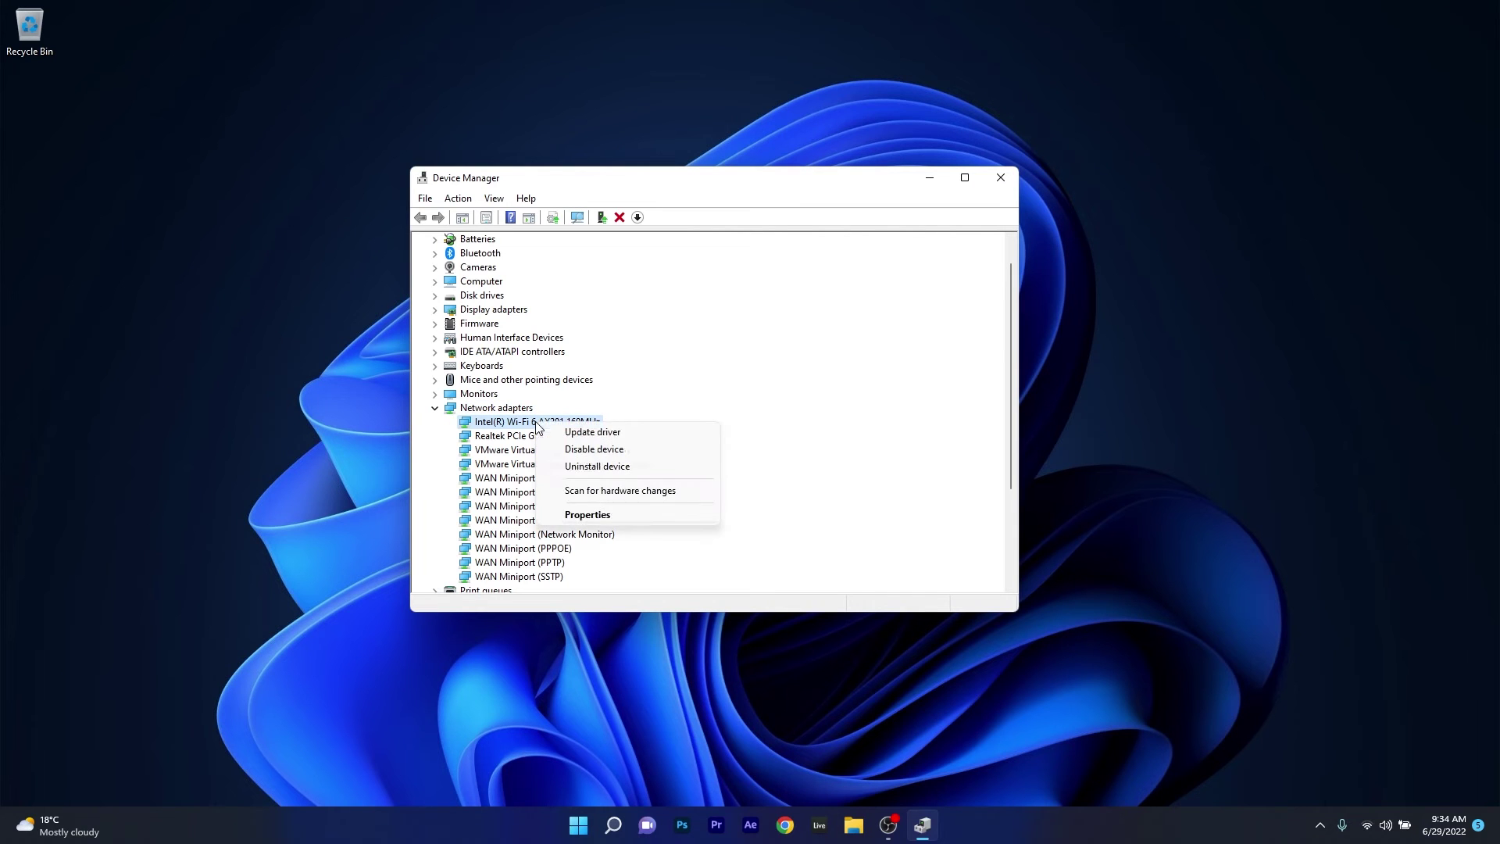
left_click(660, 515)
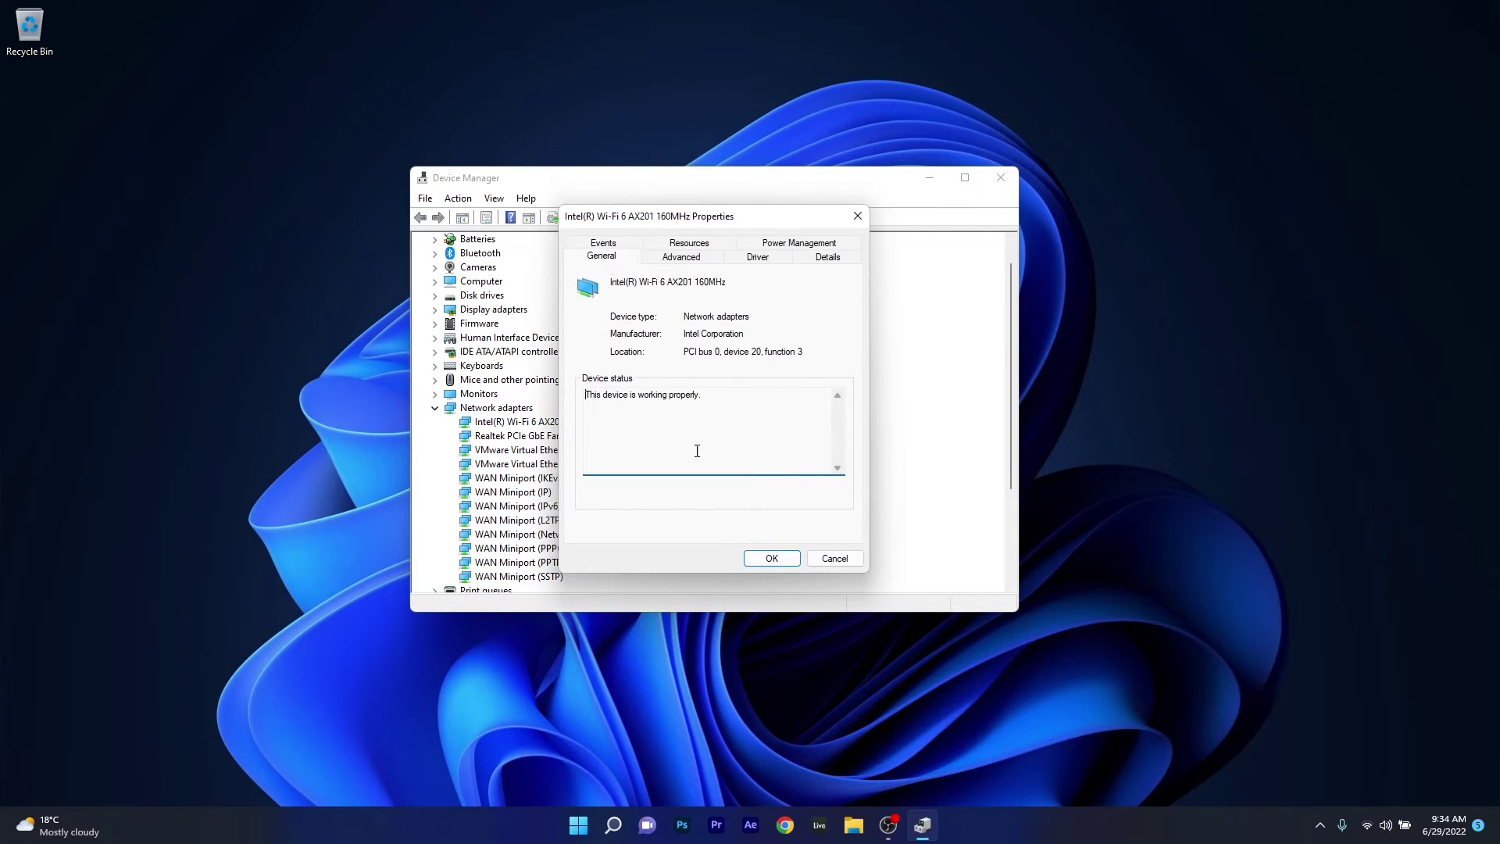
left_click(761, 261)
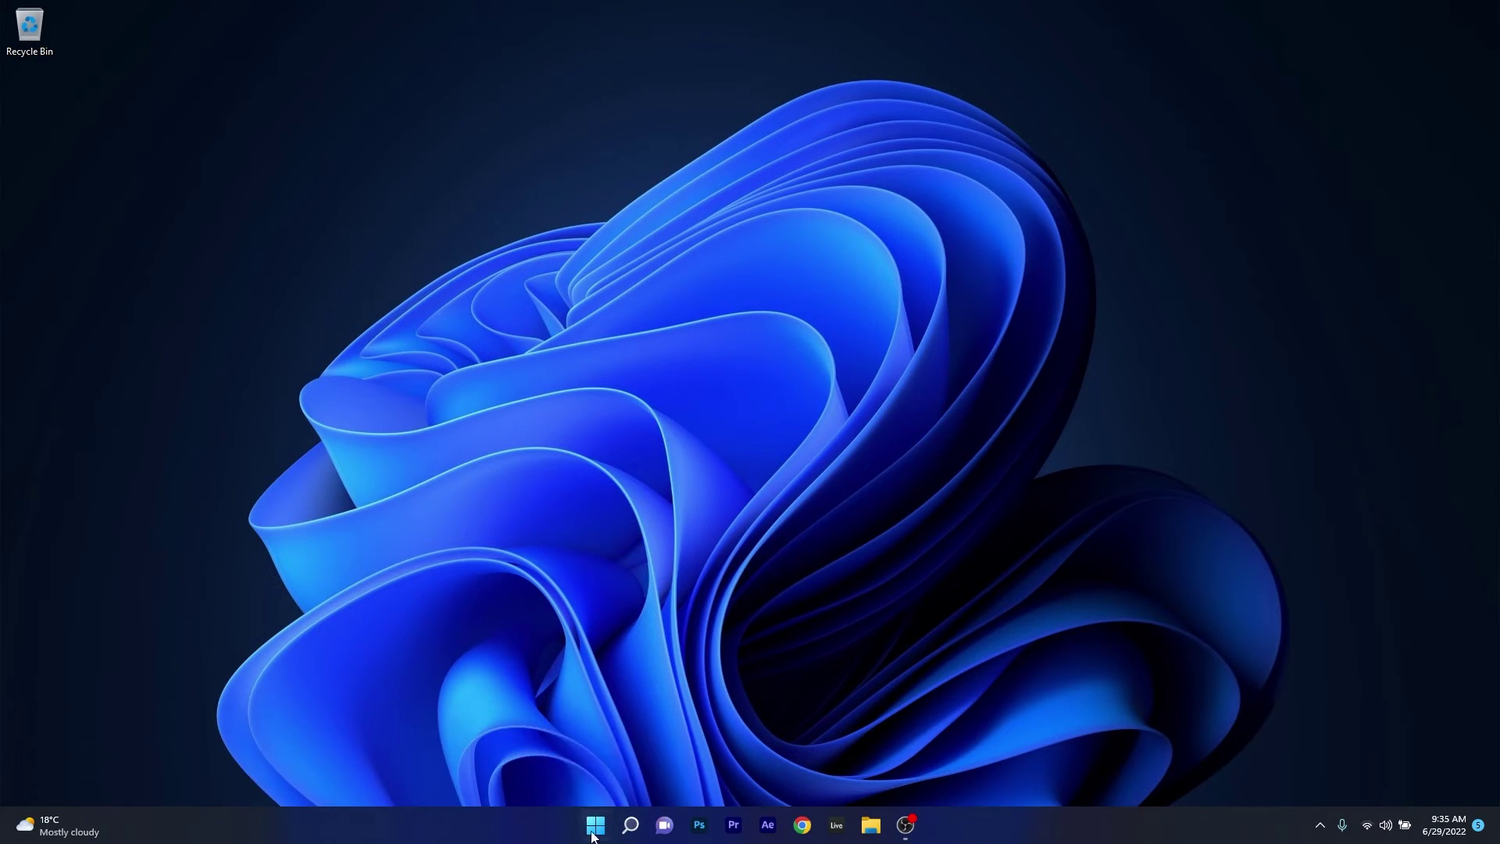
Run the Internet Connections troubleshooter from Settings' Other troubleshooters, then close it and Settings
key("super")
left_click(640, 450)
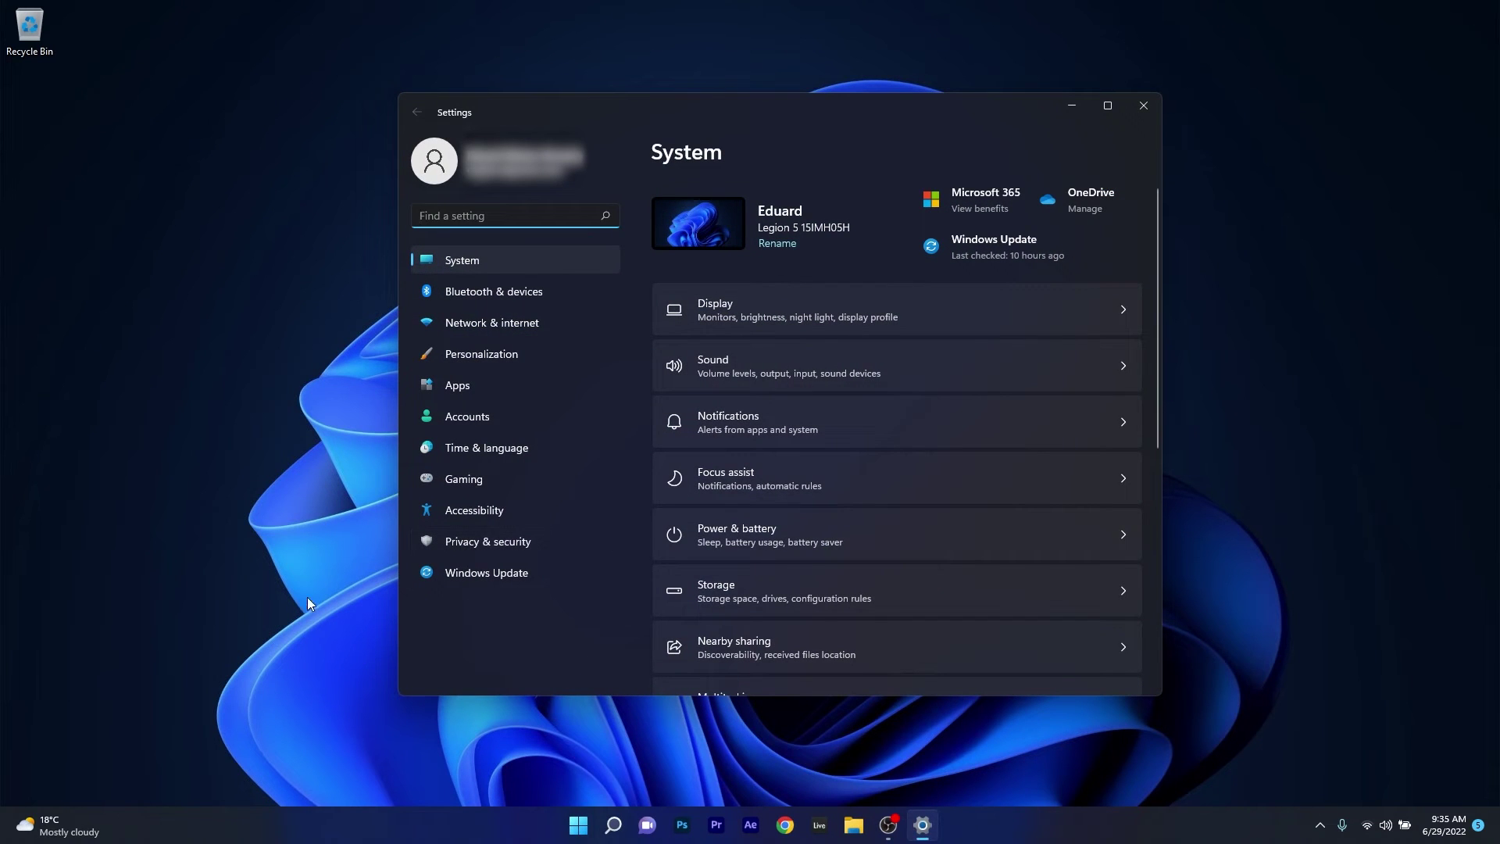
left_click(500, 260)
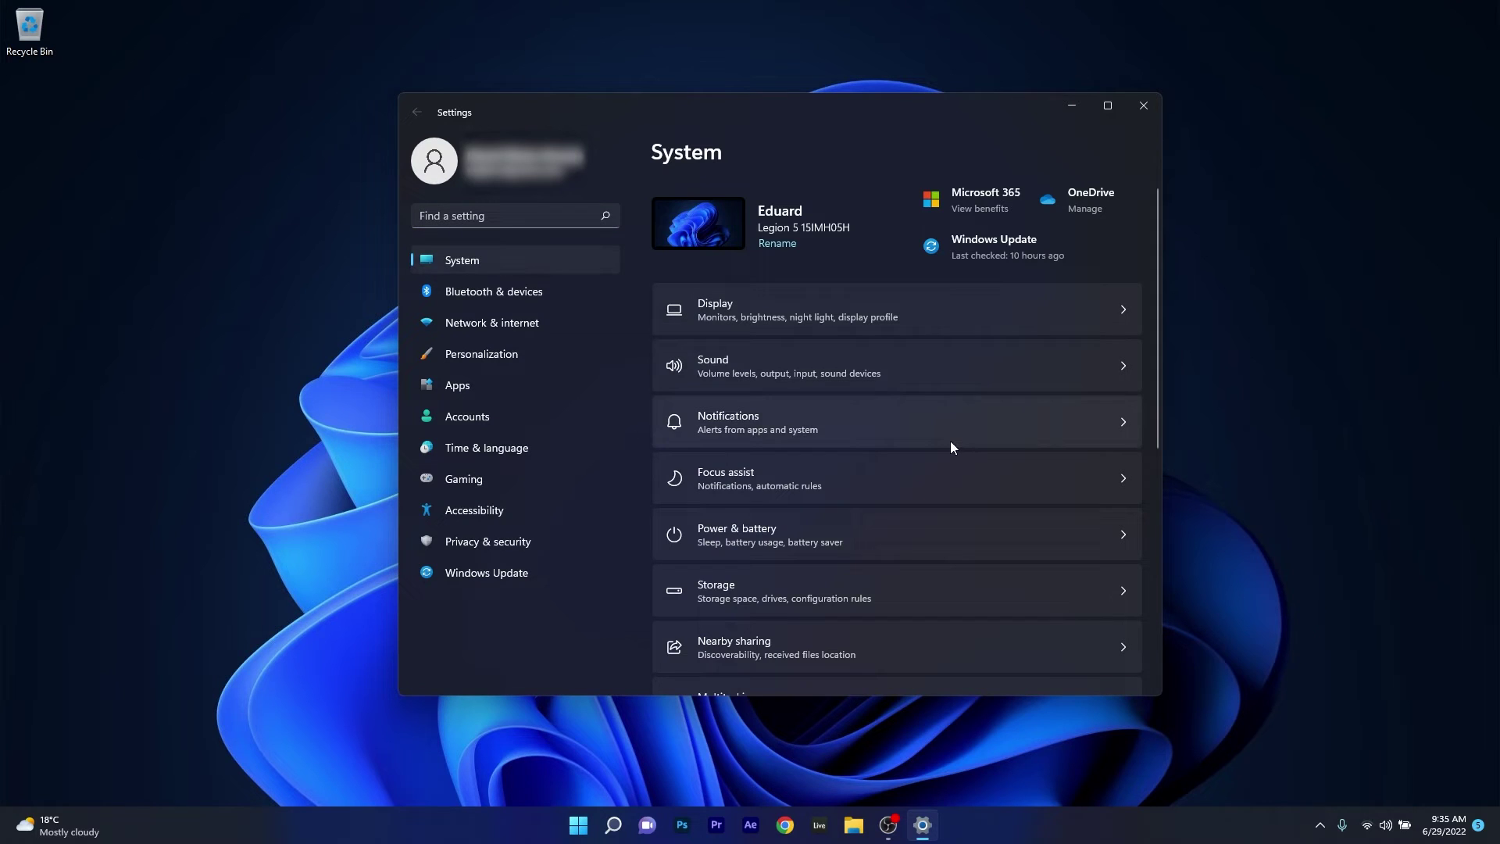
scroll(950, 448, "down", 5)
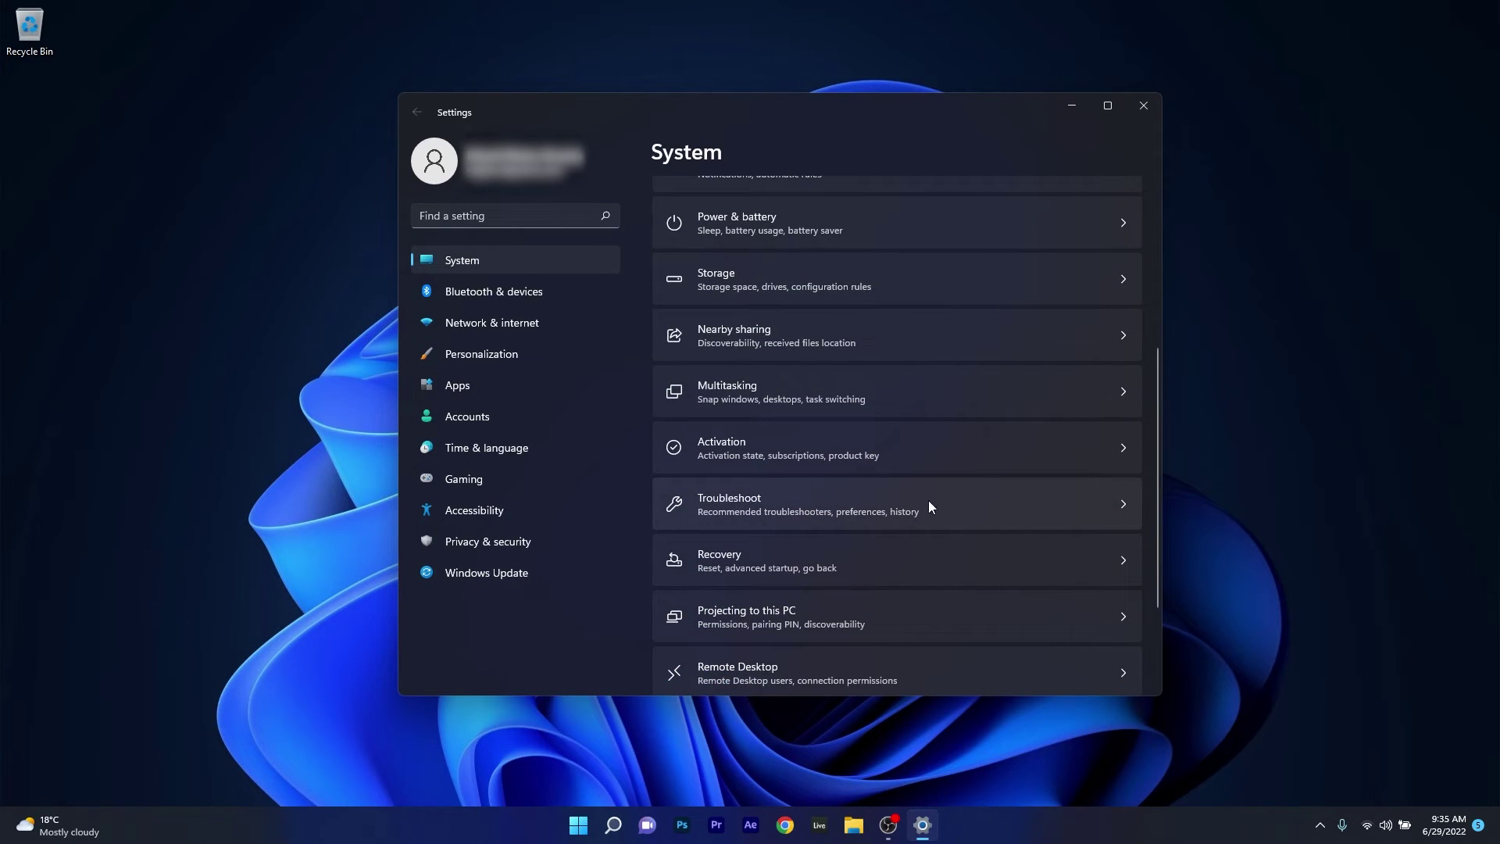
left_click(929, 507)
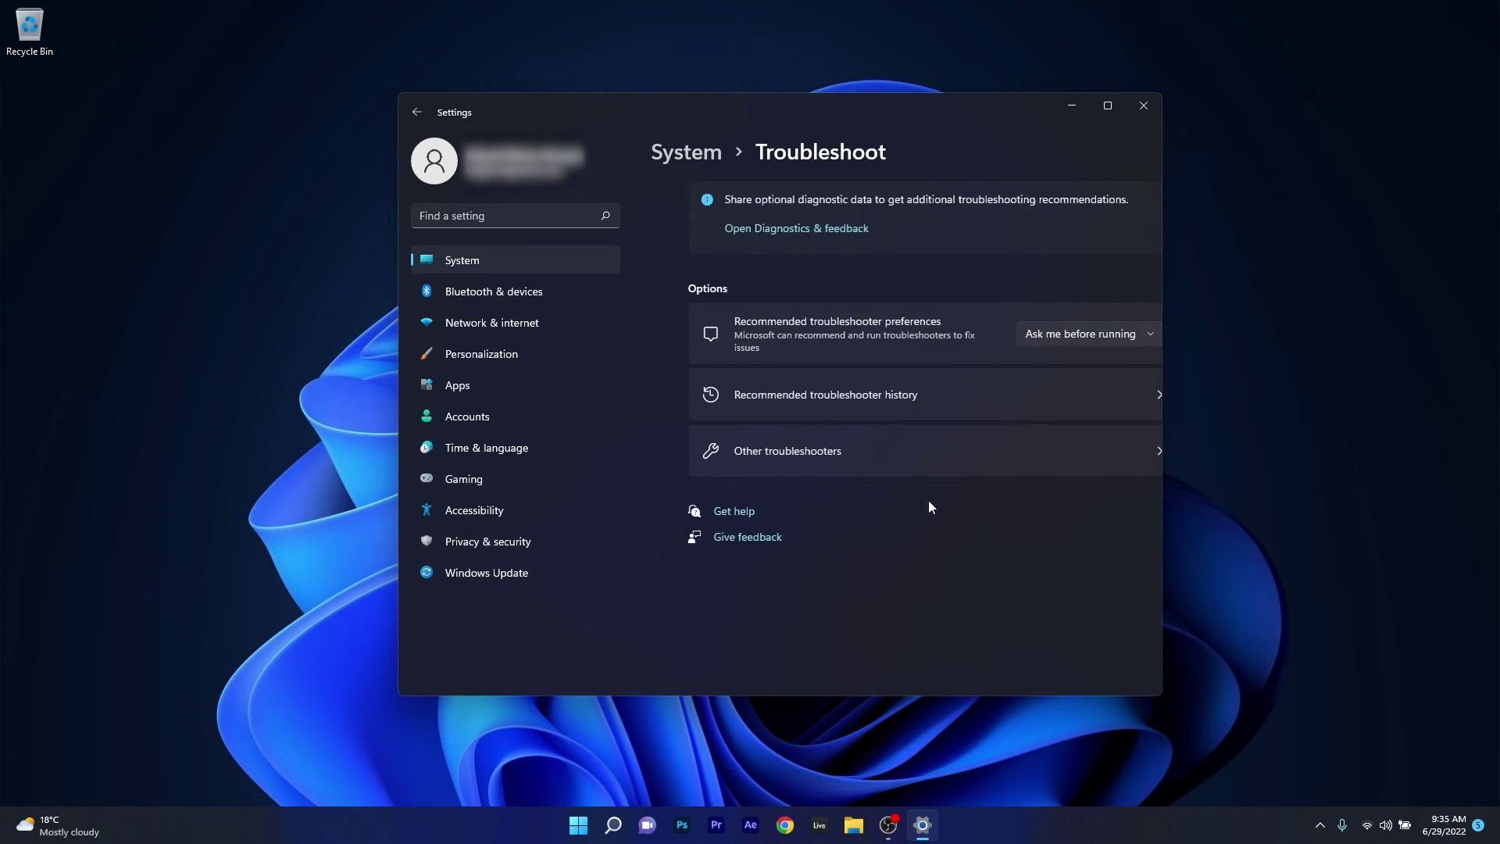
left_click(893, 452)
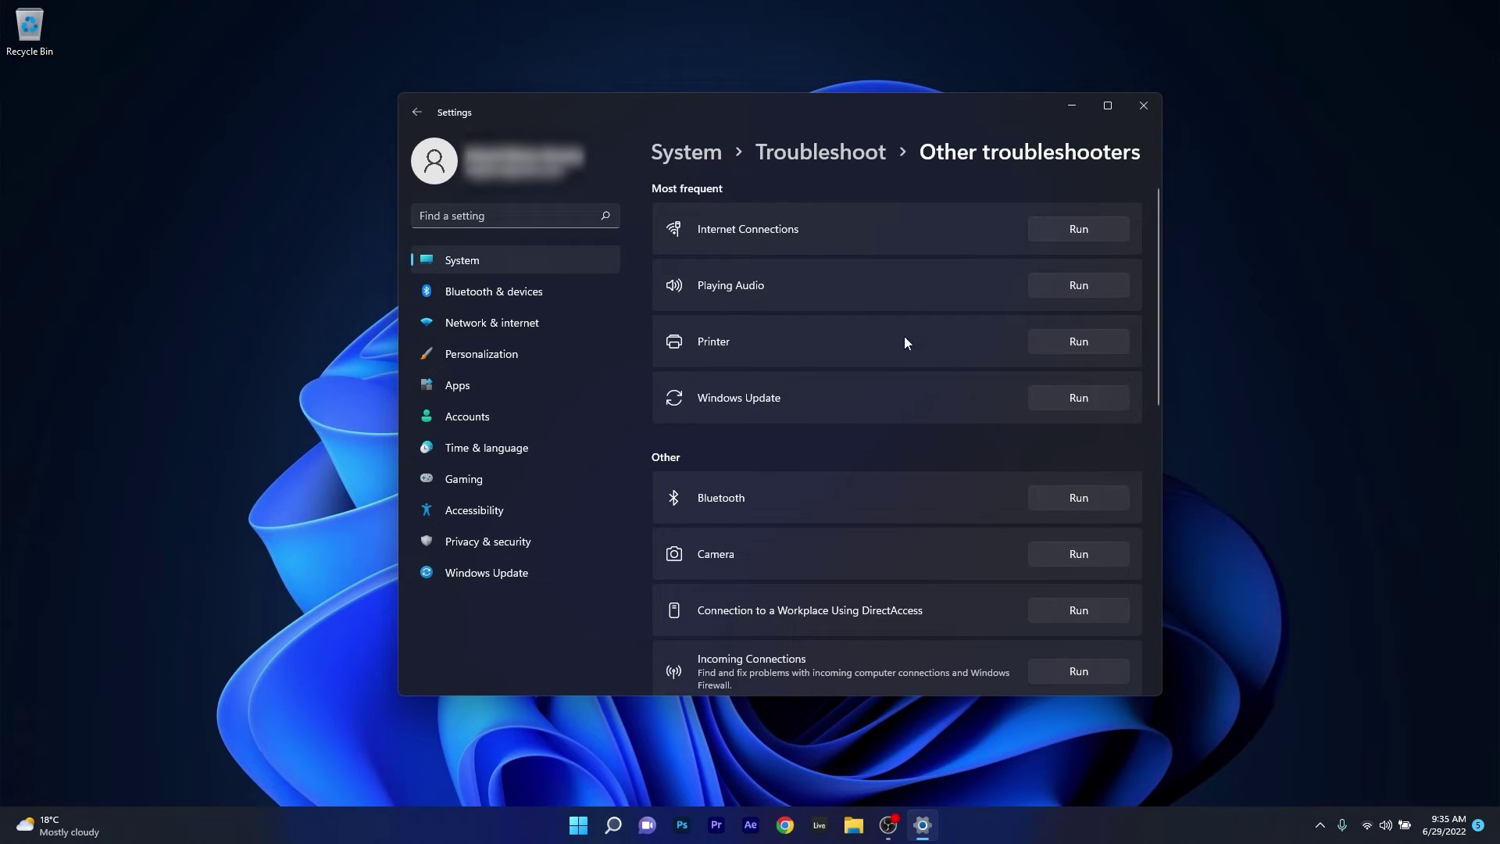
left_click(1077, 229)
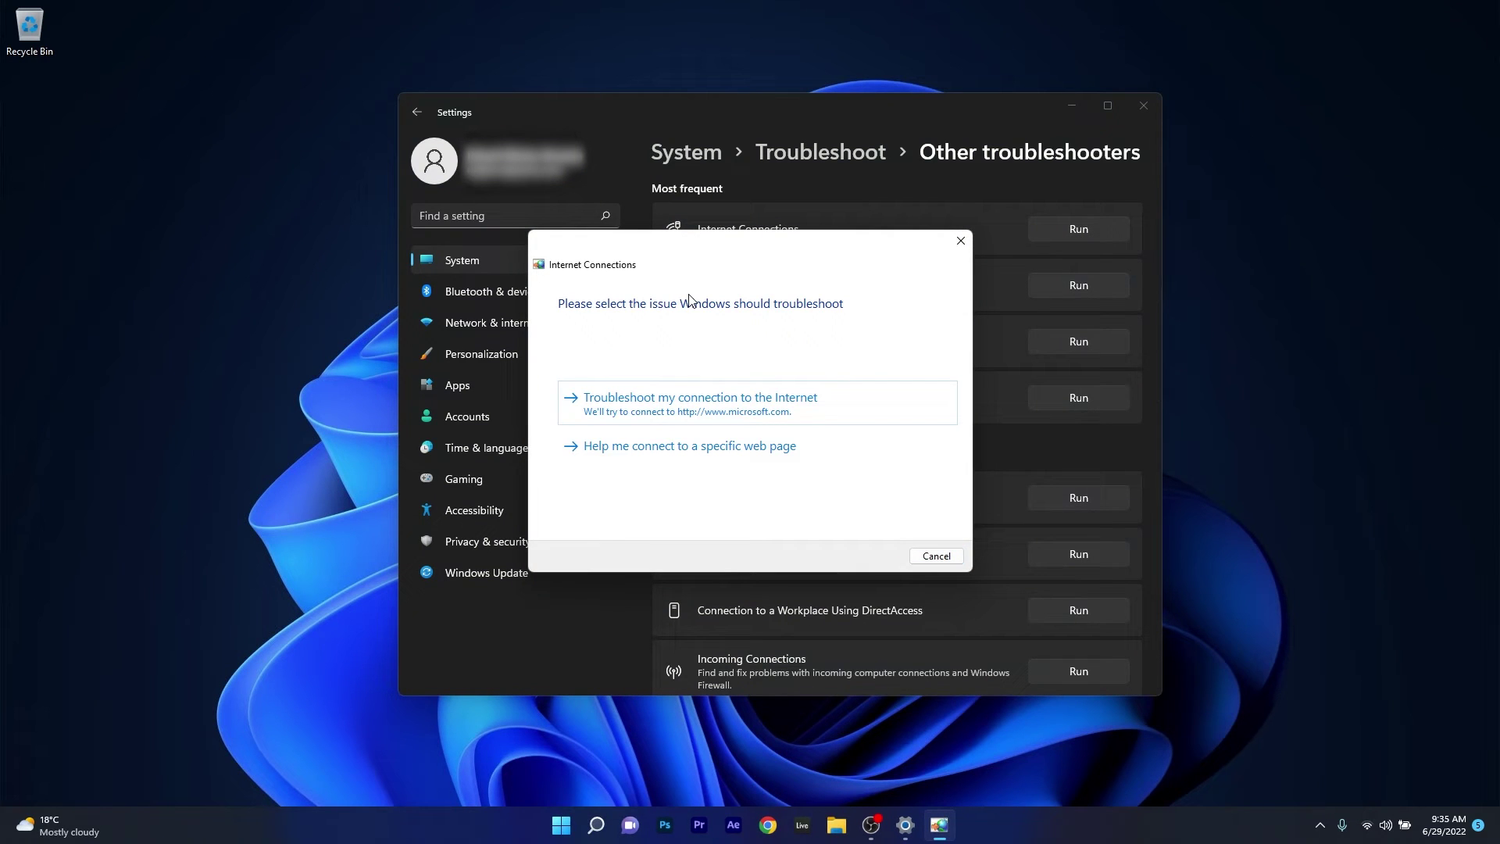
left_click(961, 240)
left_click(1146, 107)
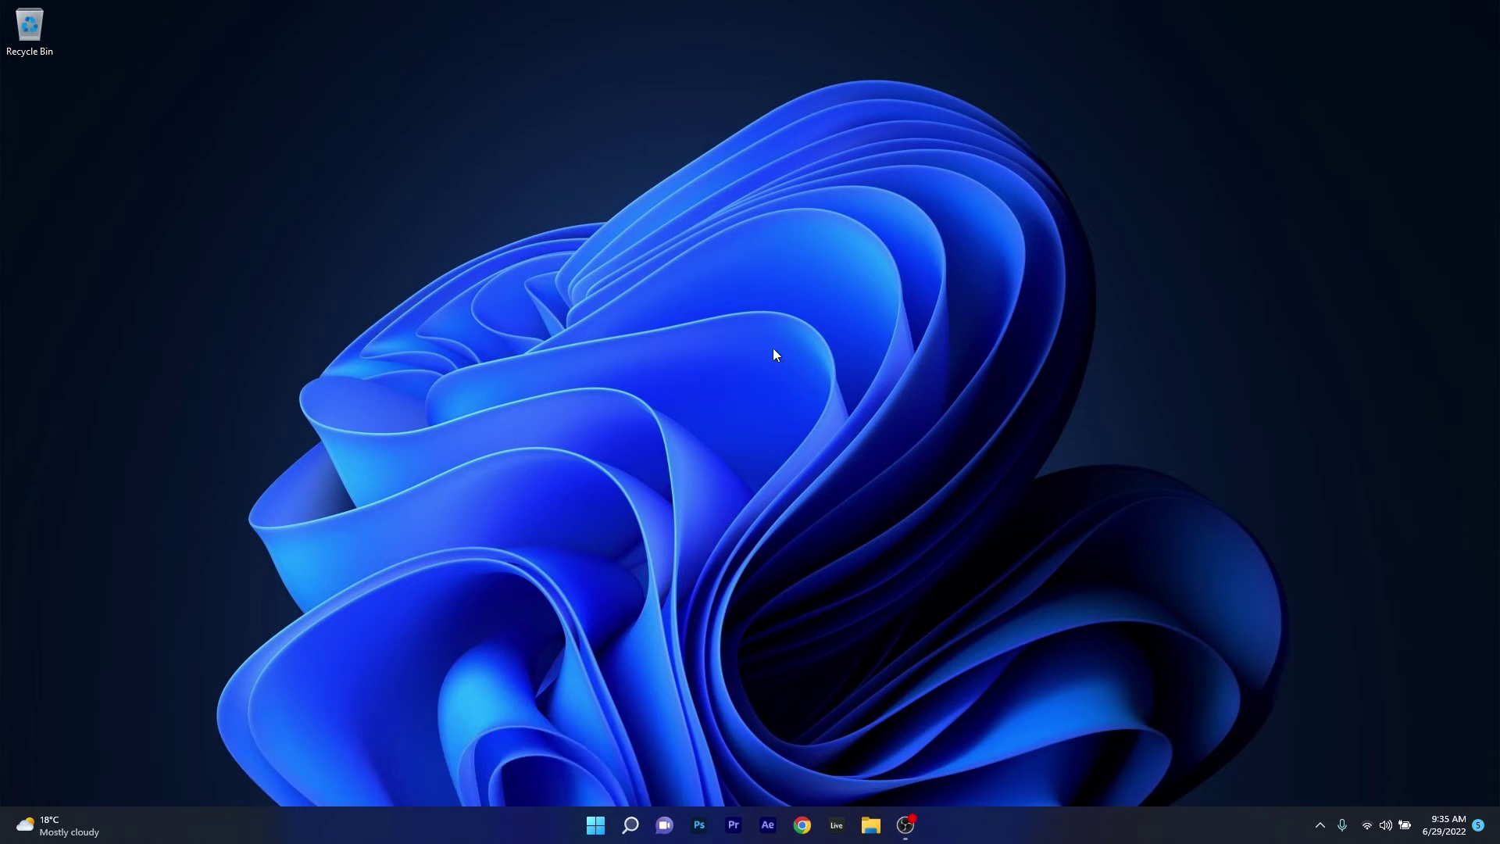
Open Command Prompt as administrator from a 'cmd' search, enter ipconfig /flushdns, then close it
left_click(593, 830)
type("cmd")
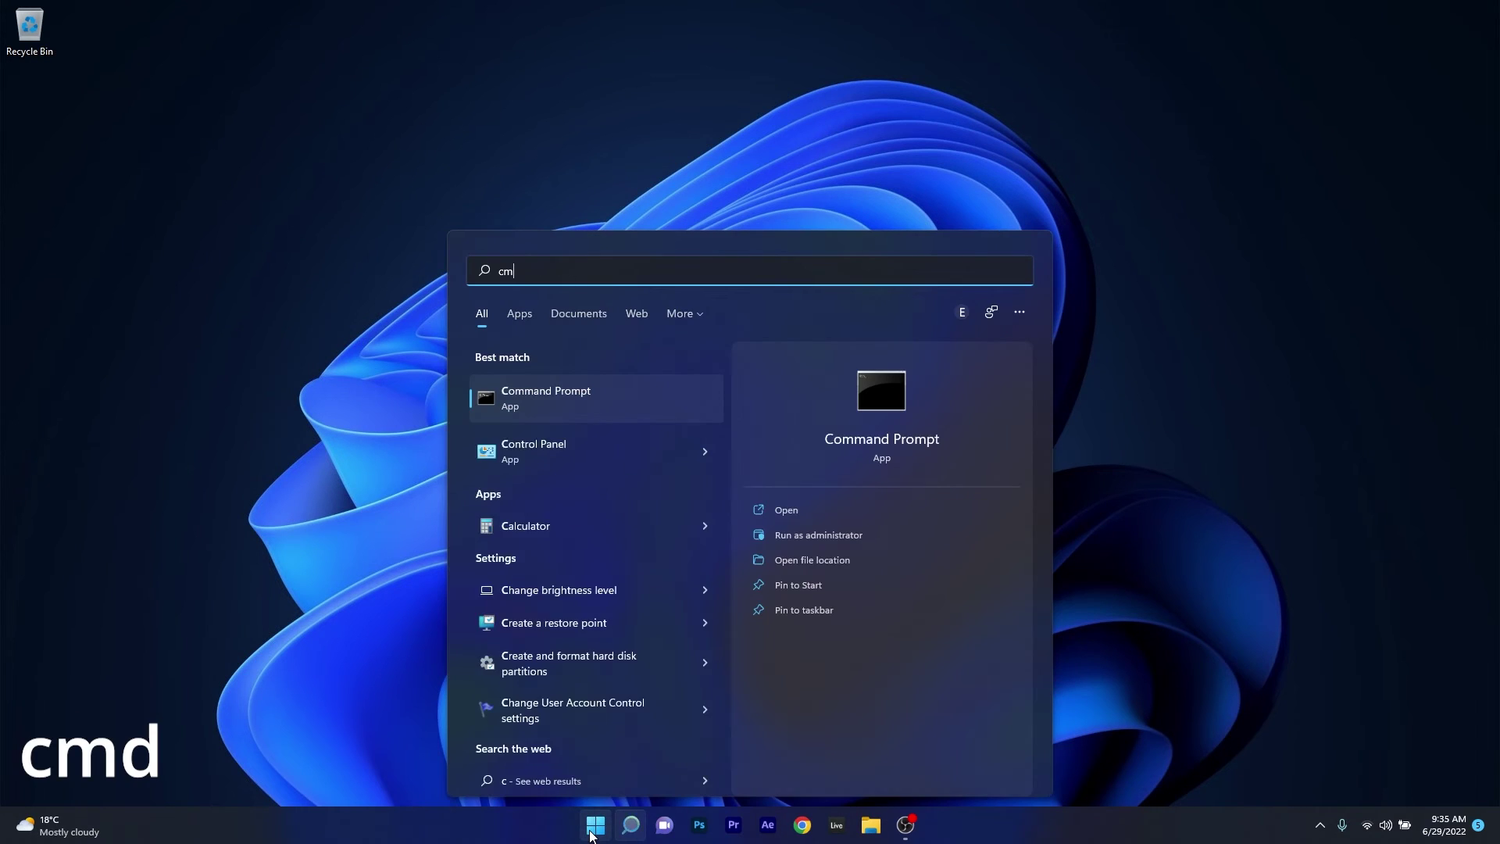
right_click(626, 391)
left_click(716, 417)
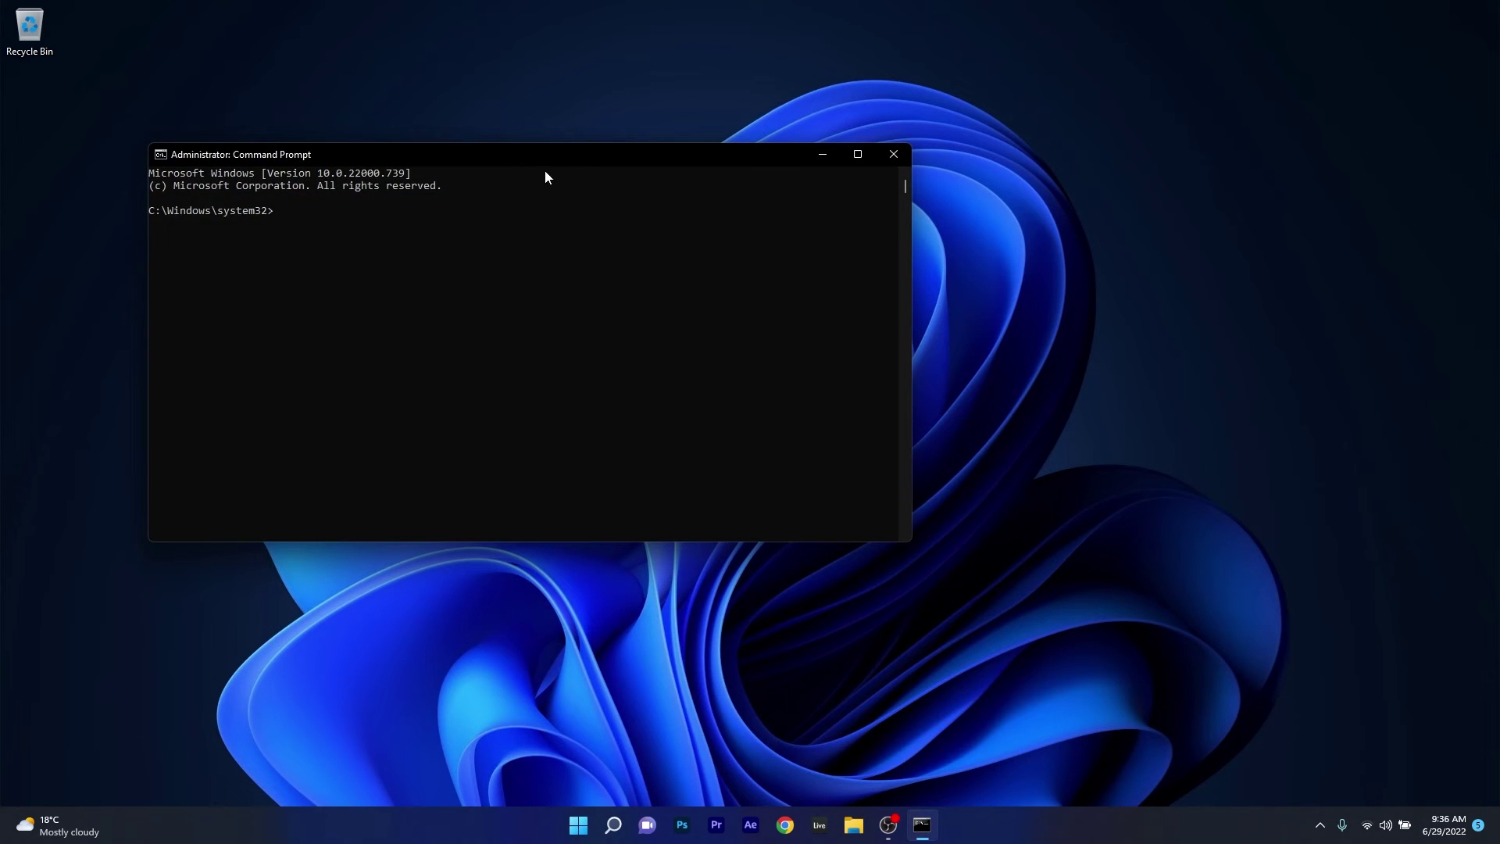
left_click_drag(543, 166, 705, 179)
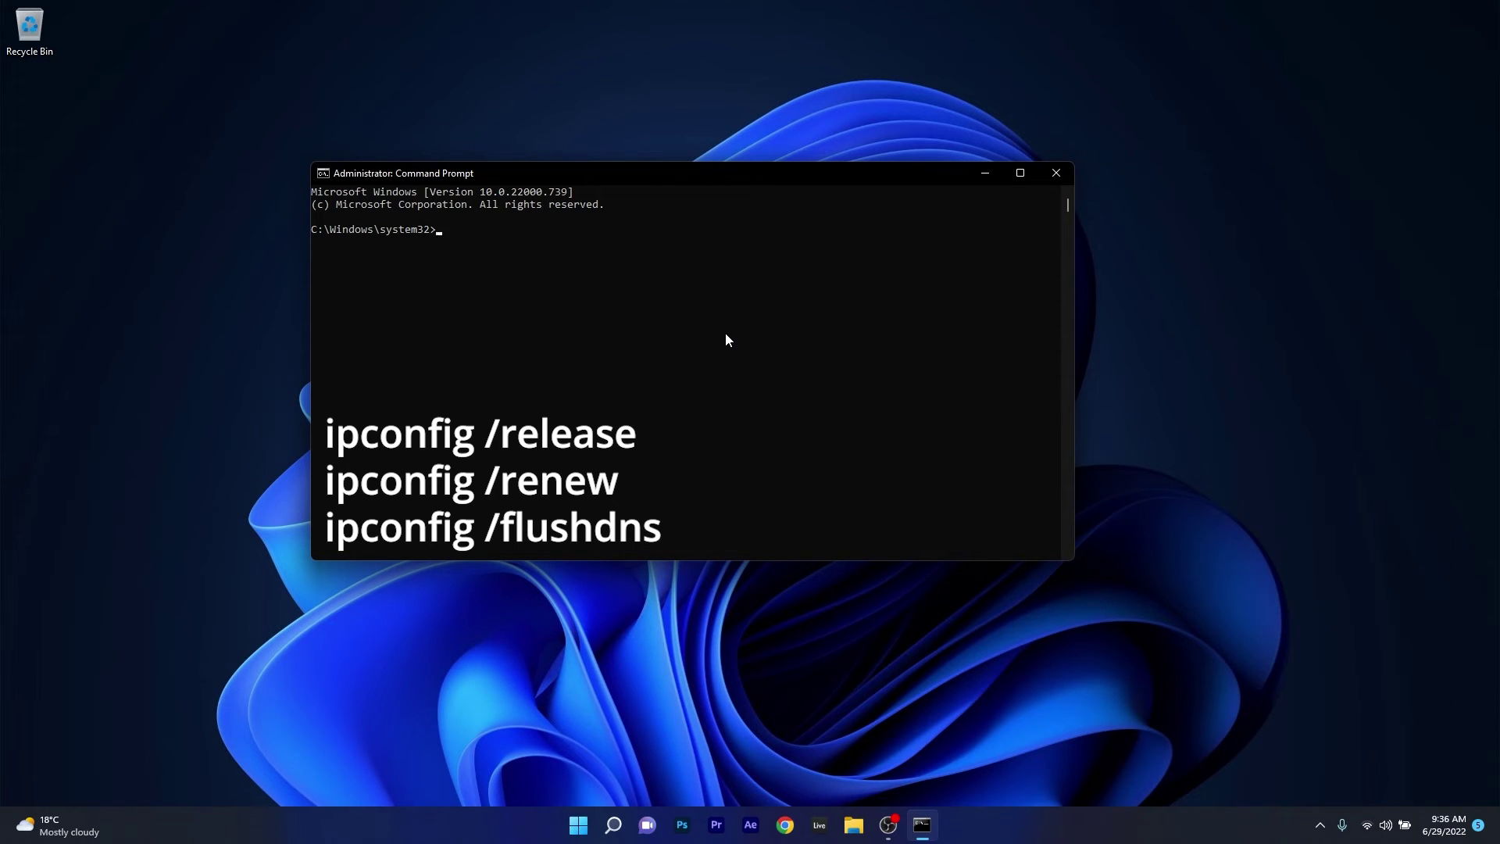
type("ipconfig /flushdns")
left_click(1055, 173)
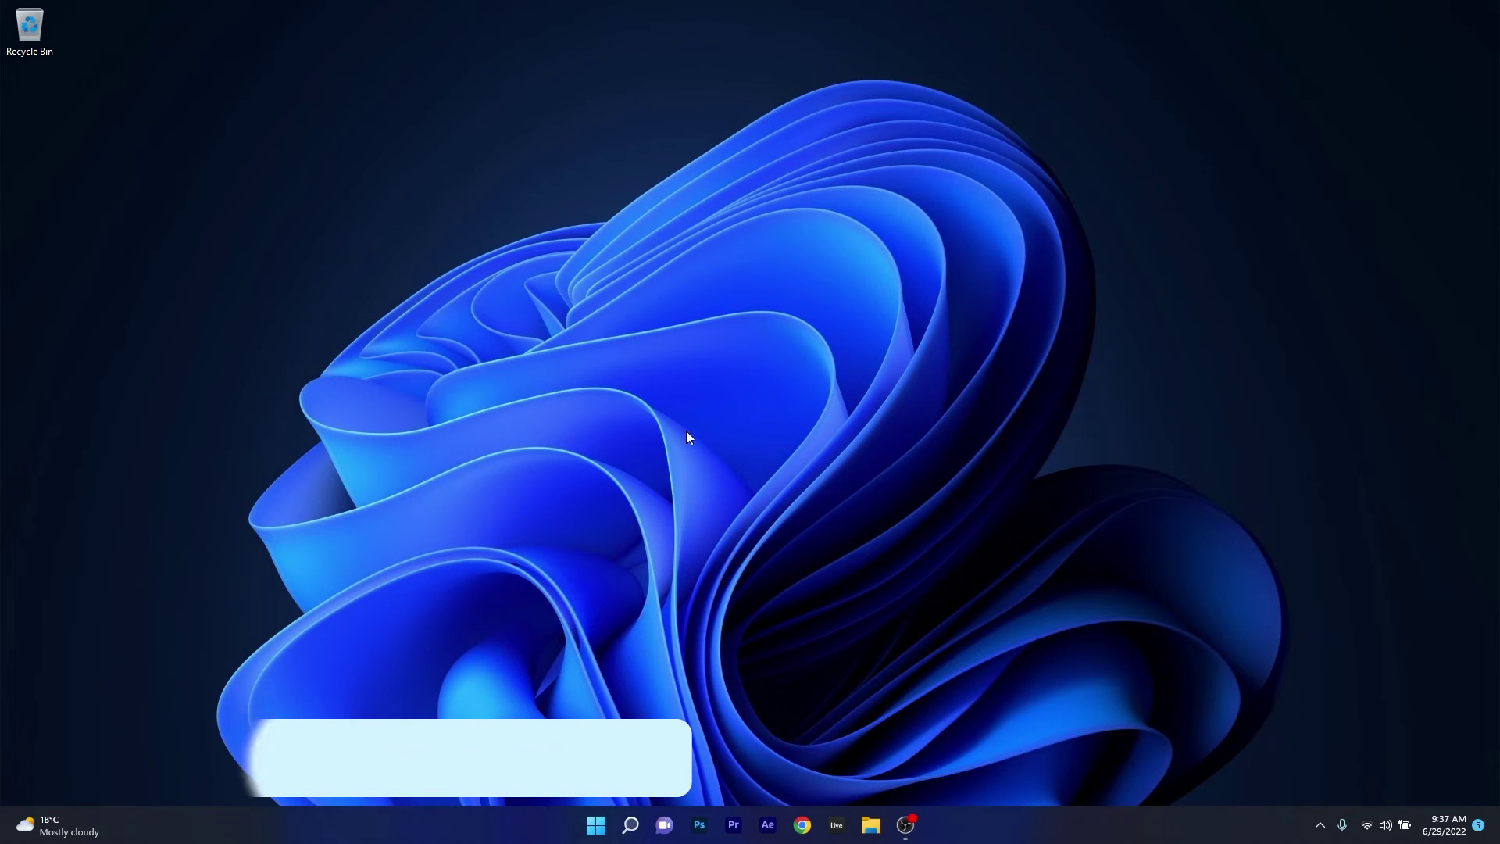
Open the power plan's advanced power settings via an 'edit power' search
left_click(595, 826)
type("edit power")
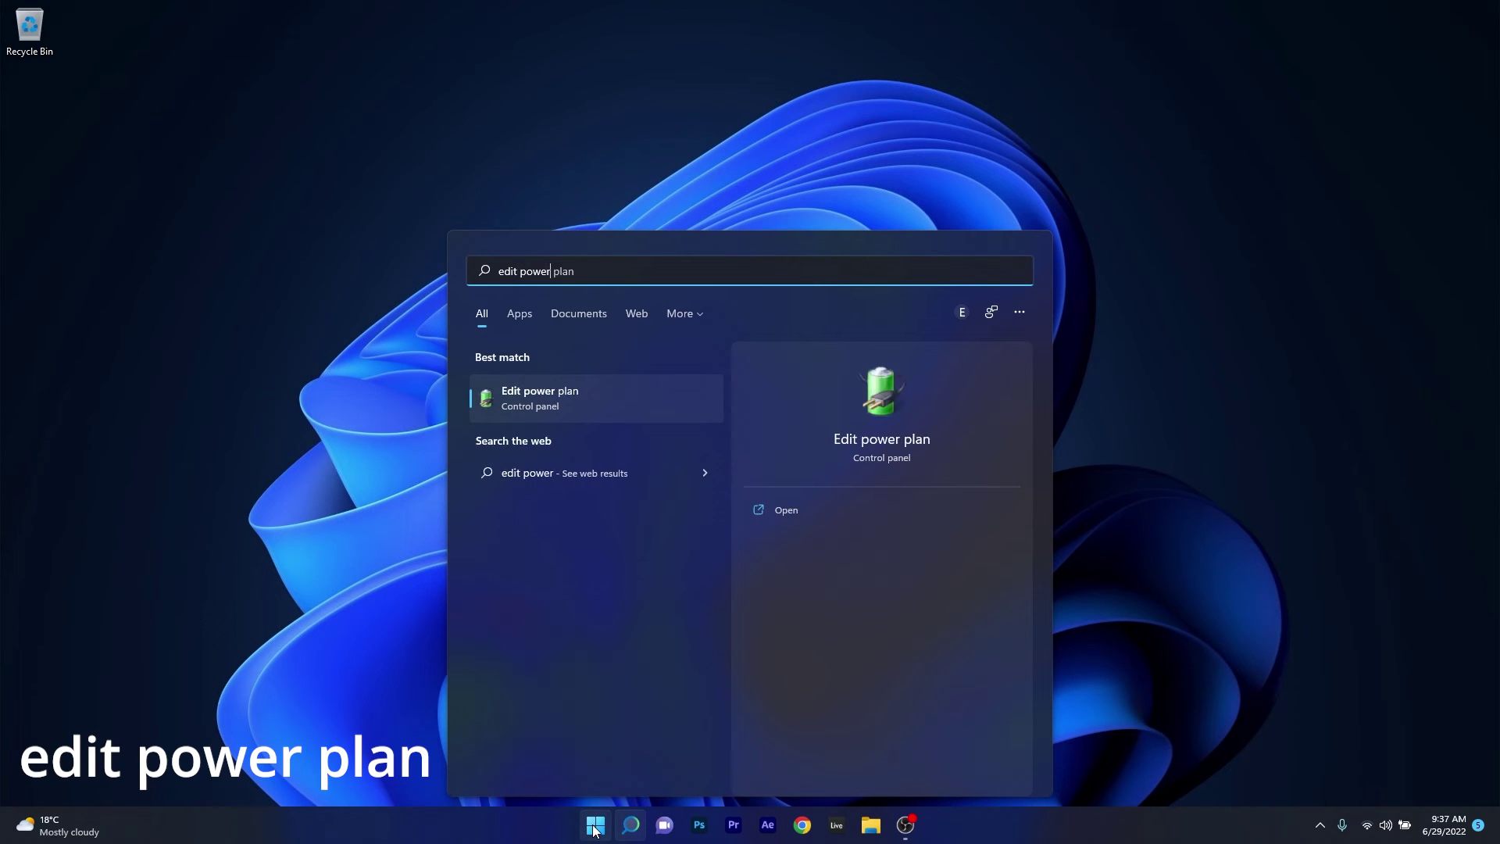
left_click(583, 391)
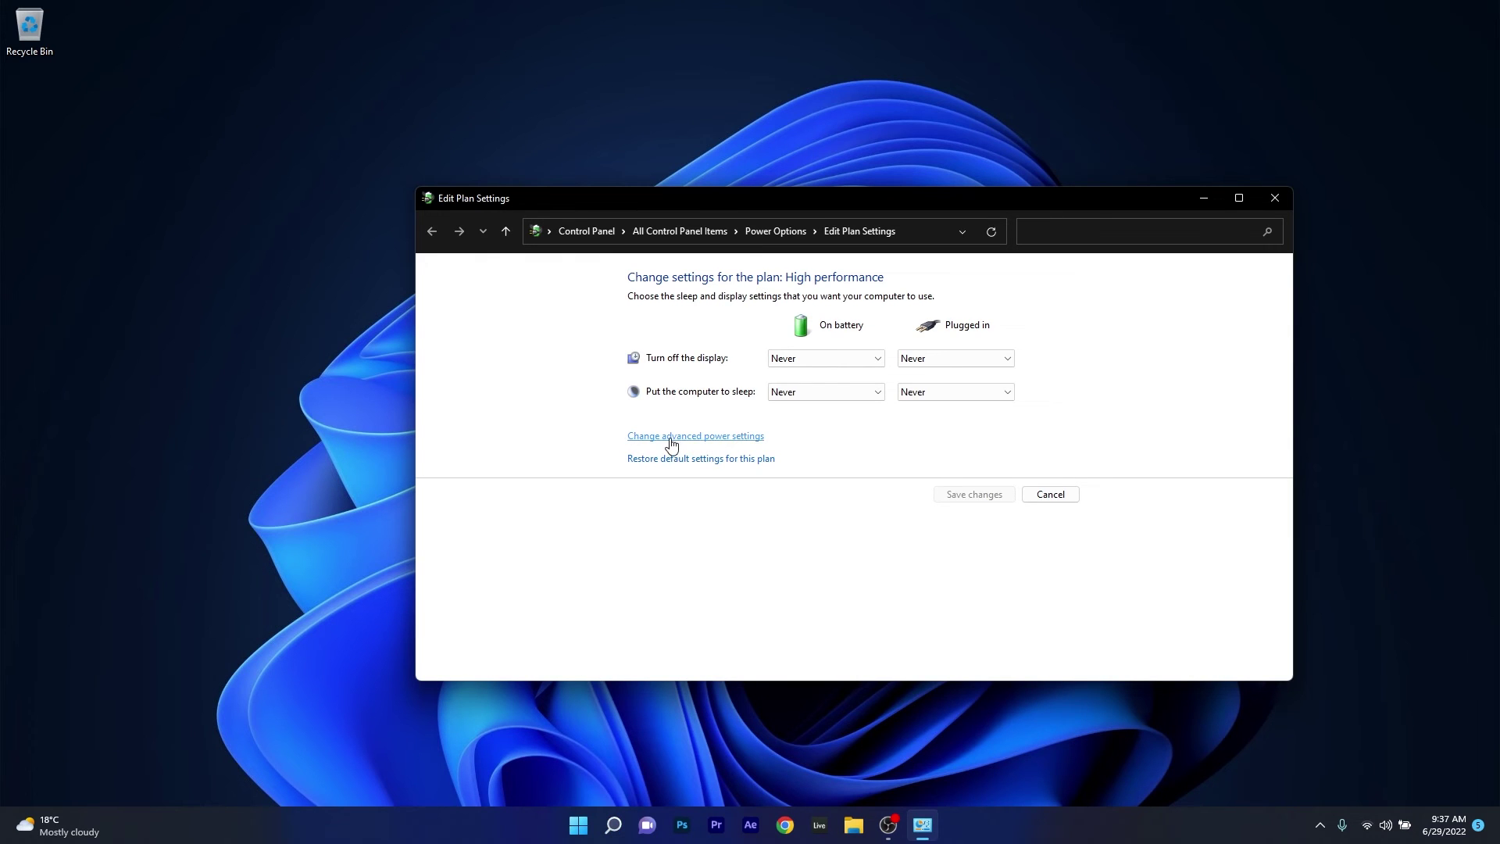
left_click(691, 439)
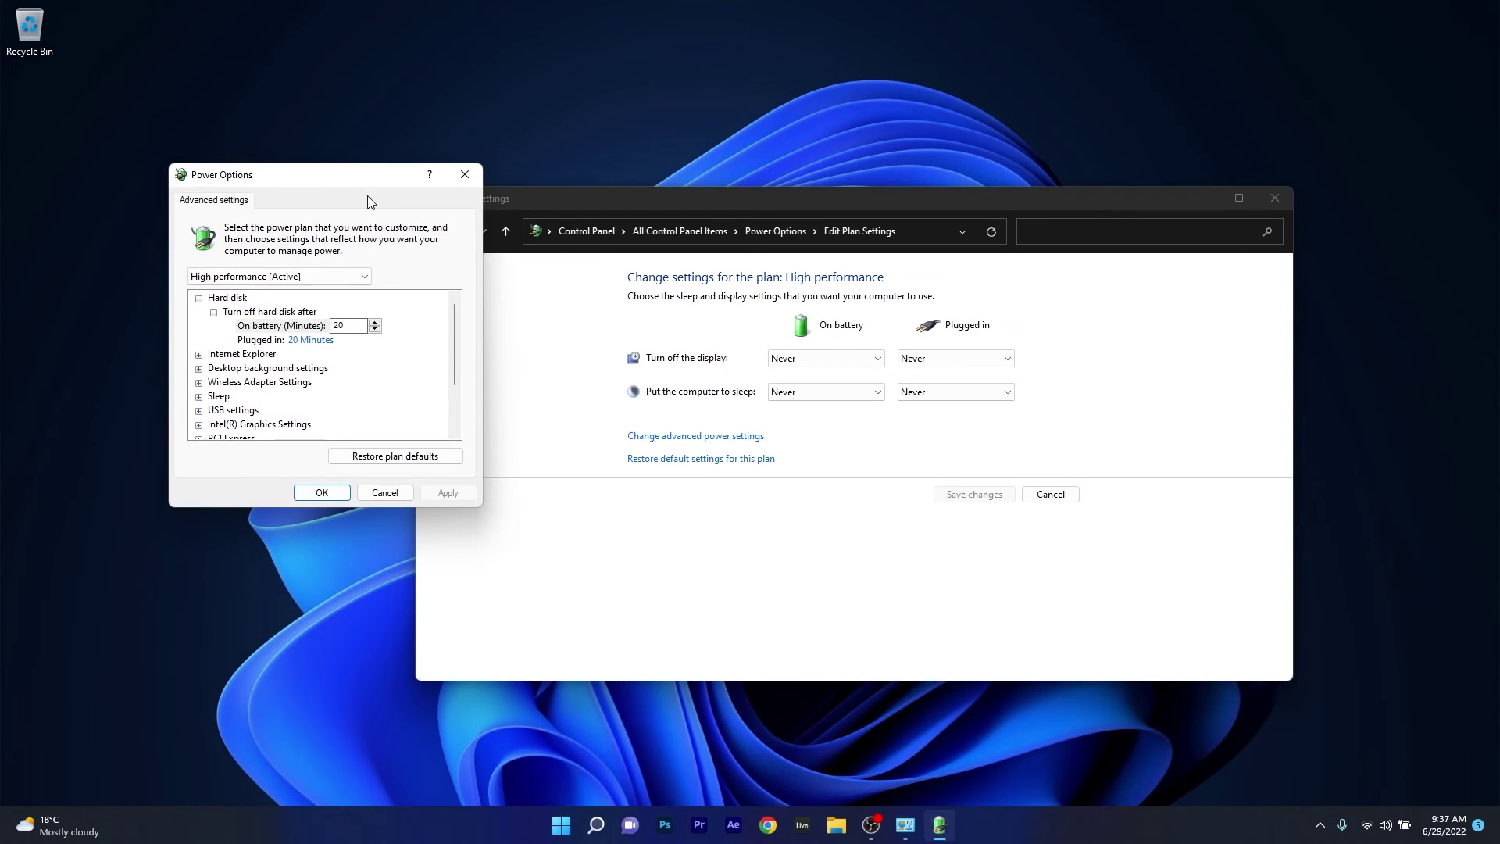
left_click_drag(362, 191, 889, 312)
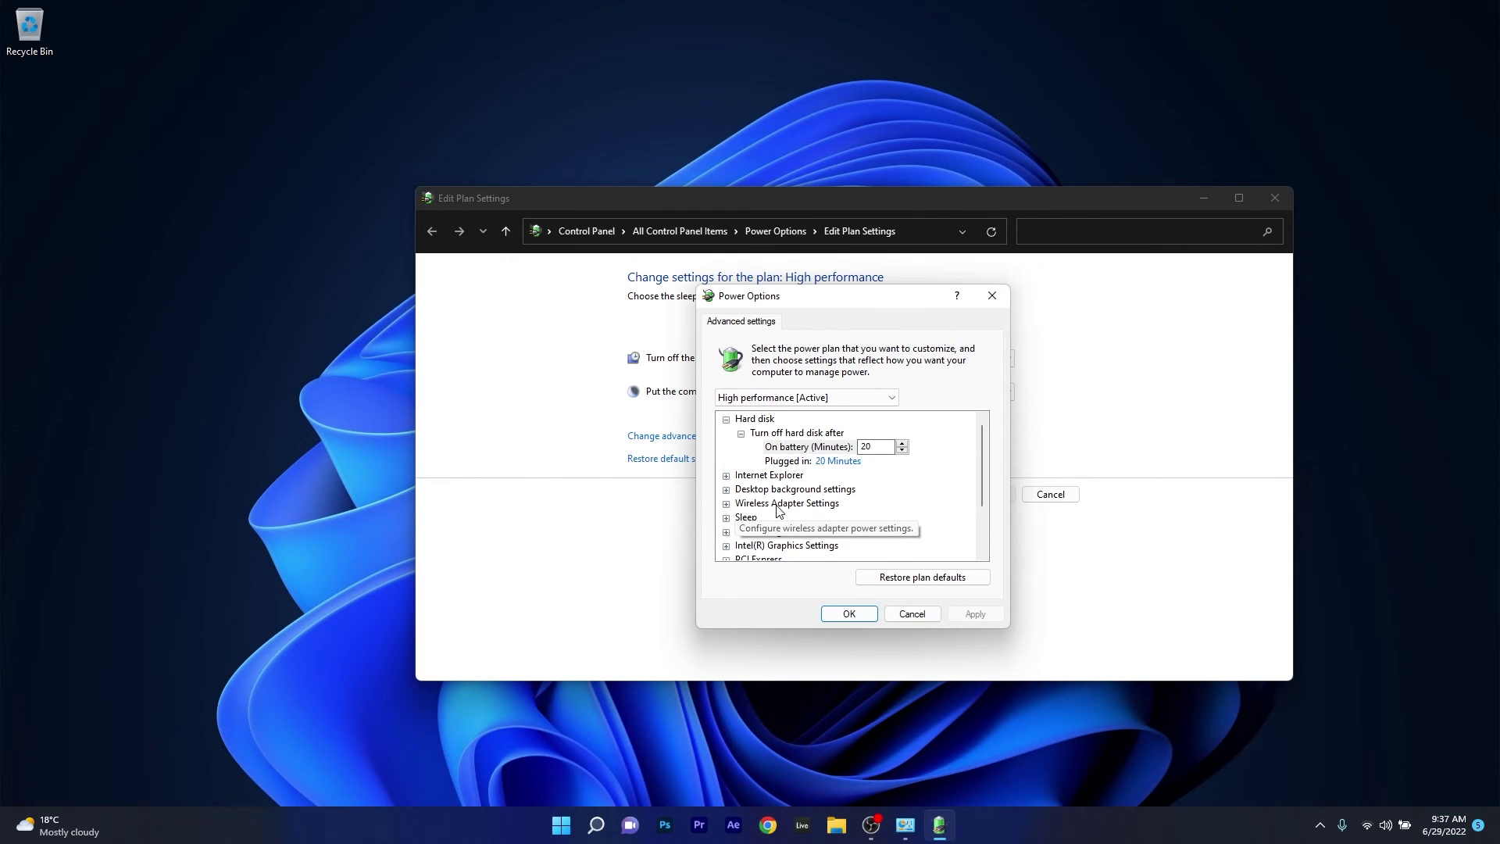
Set Wireless Adapter Power Saving Mode to Maximum Performance on battery and plugged in, then close
left_click(727, 504)
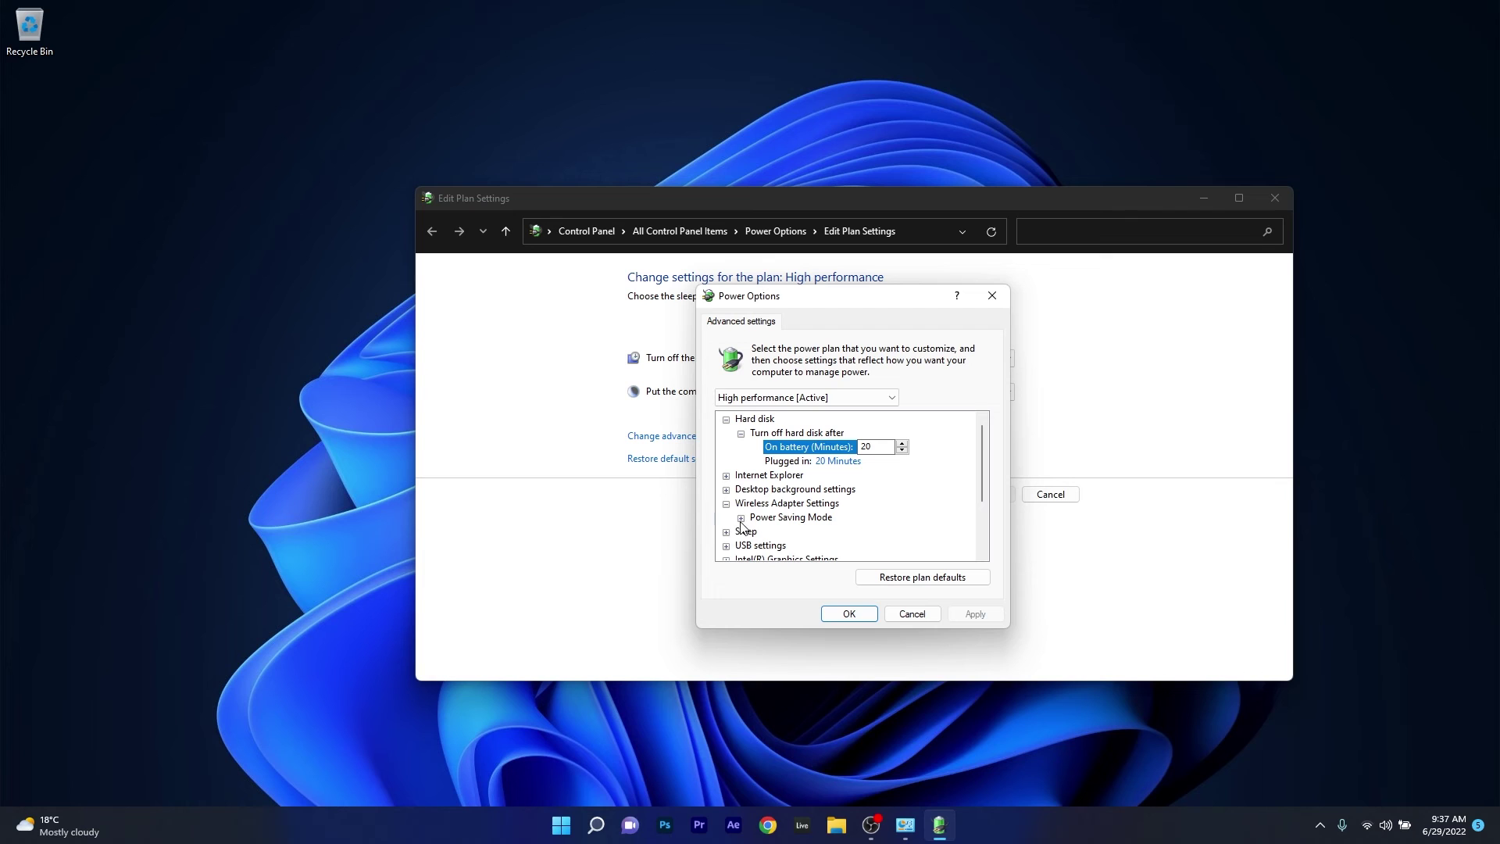
left_click(741, 518)
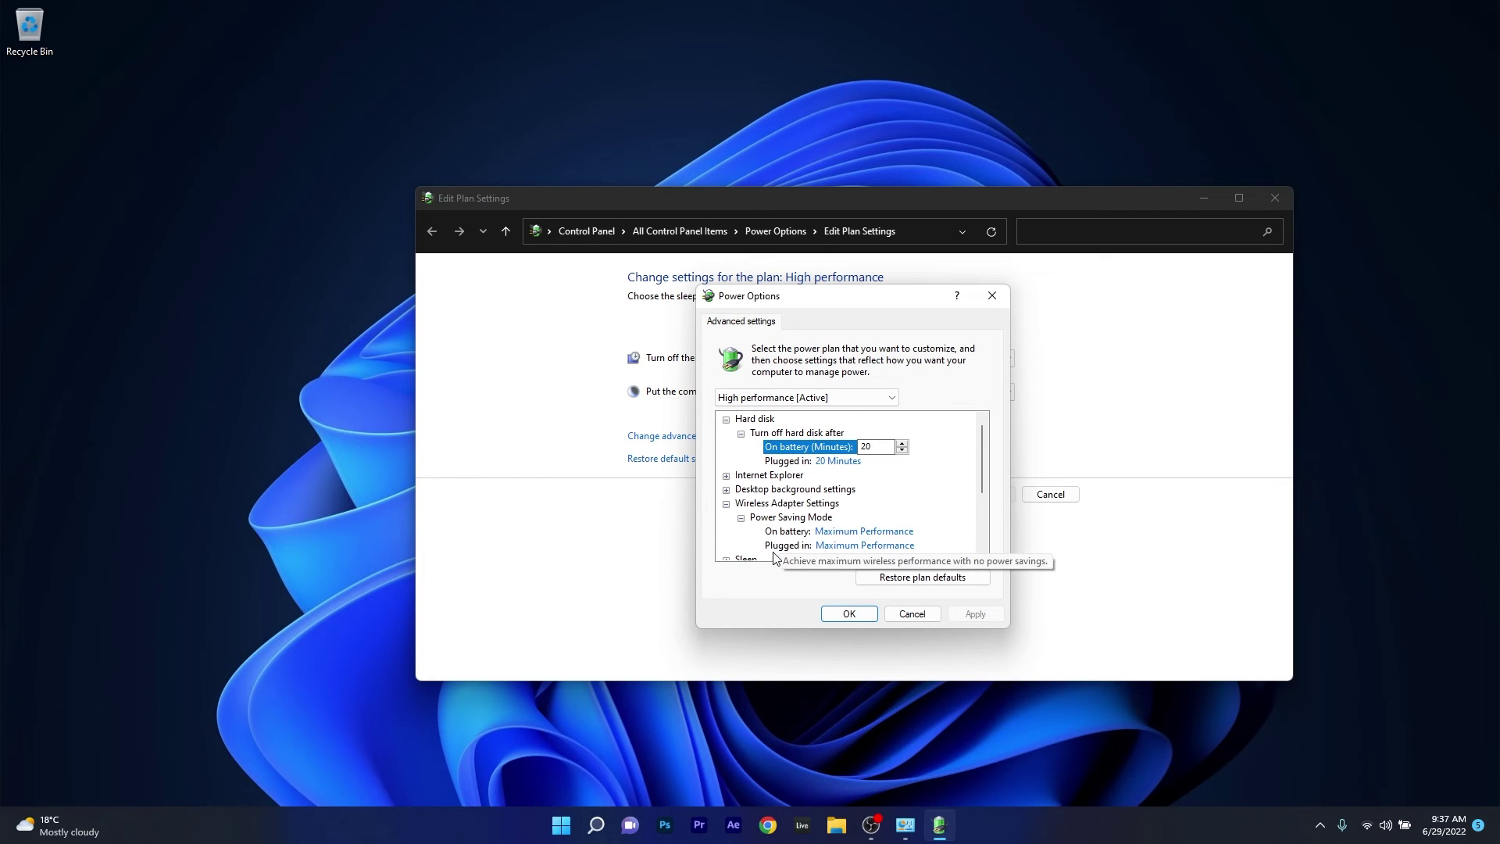
left_click(787, 533)
left_click(786, 545)
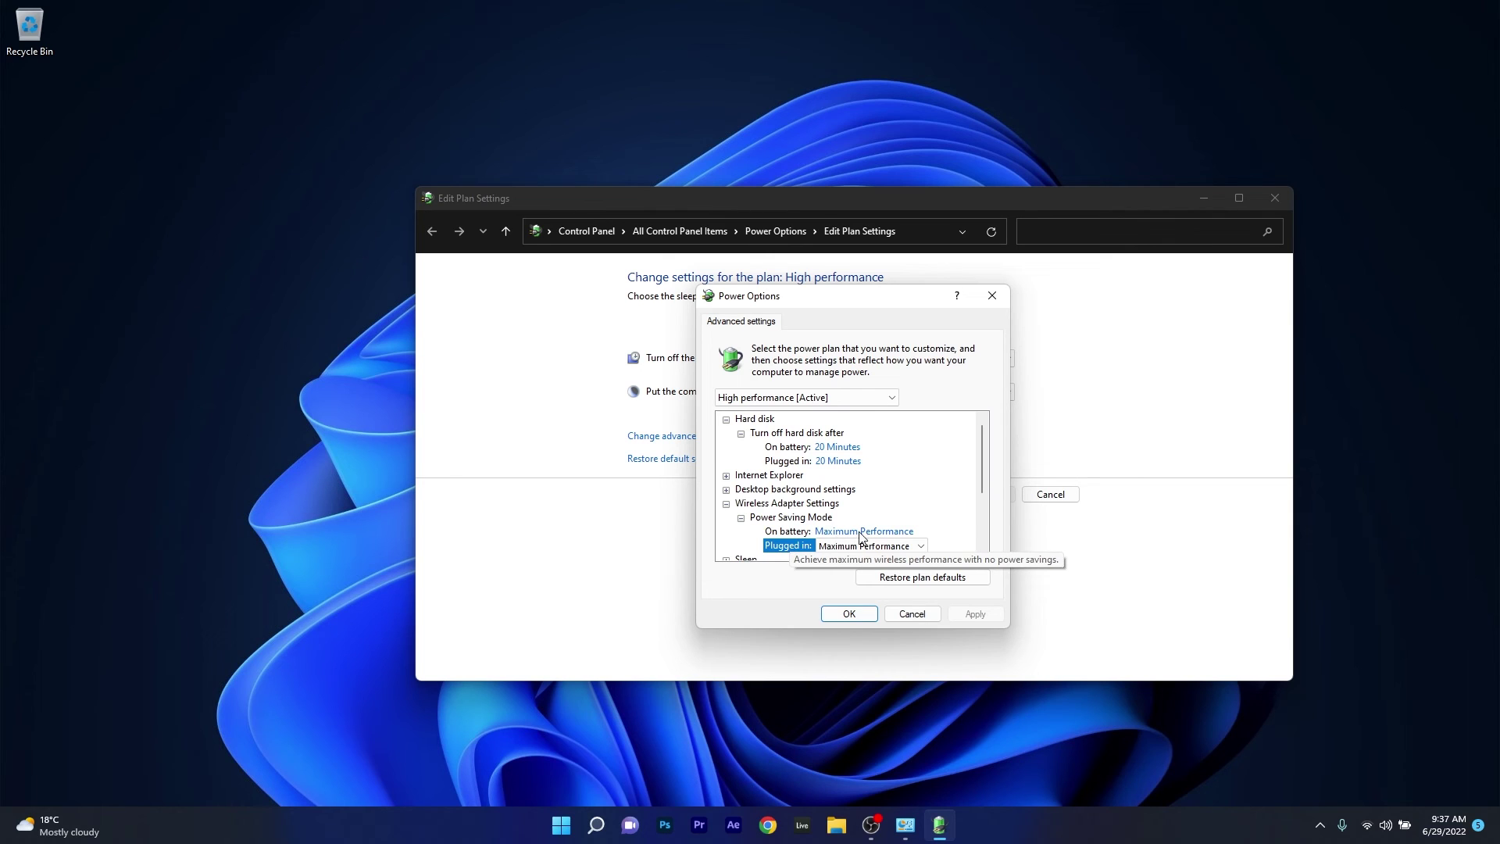
left_click(891, 544)
left_click(863, 561)
left_click(846, 616)
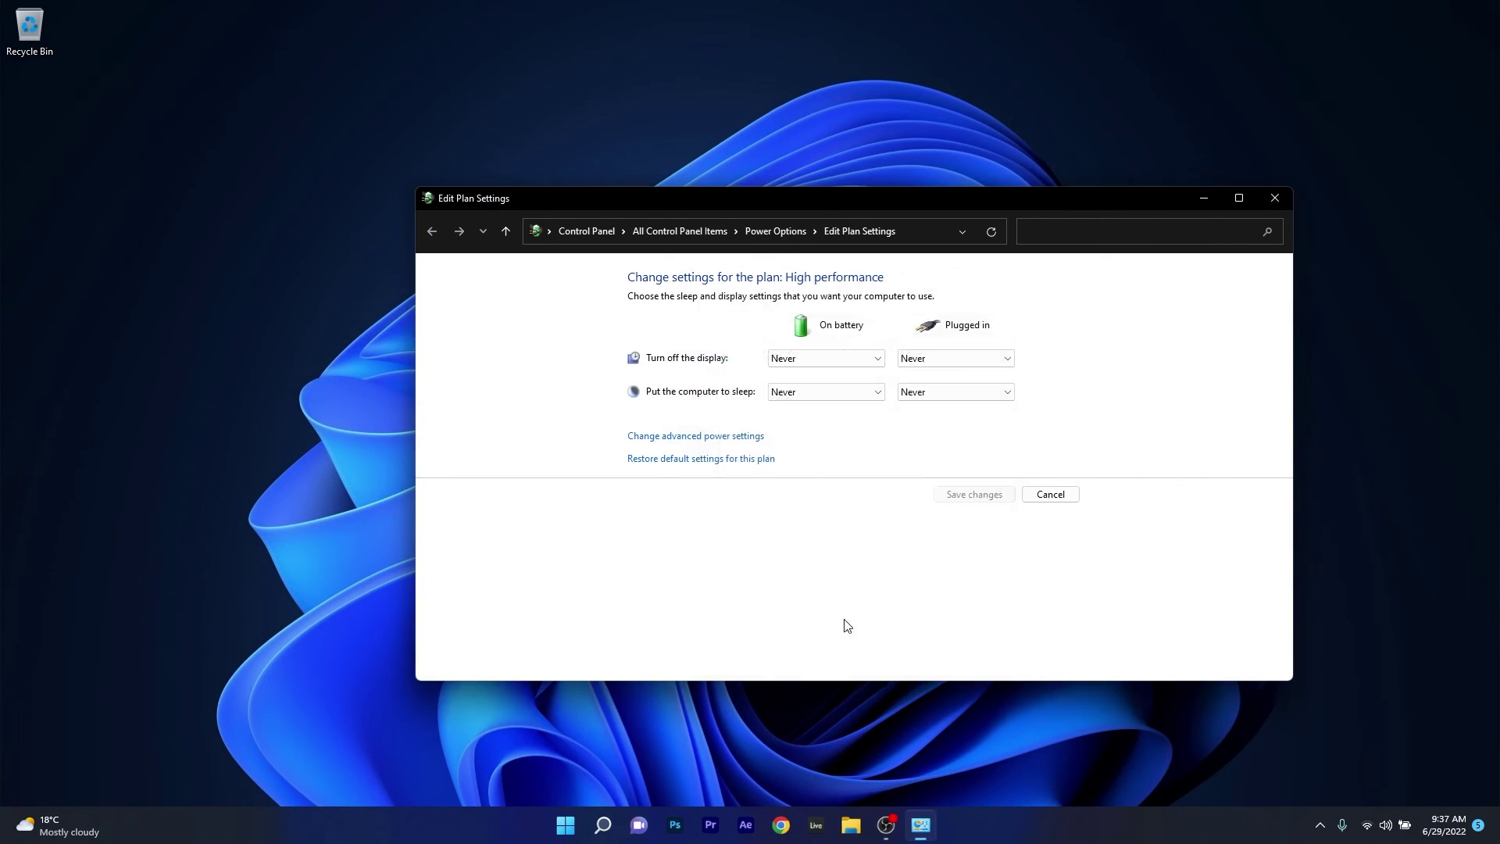
left_click(1273, 200)
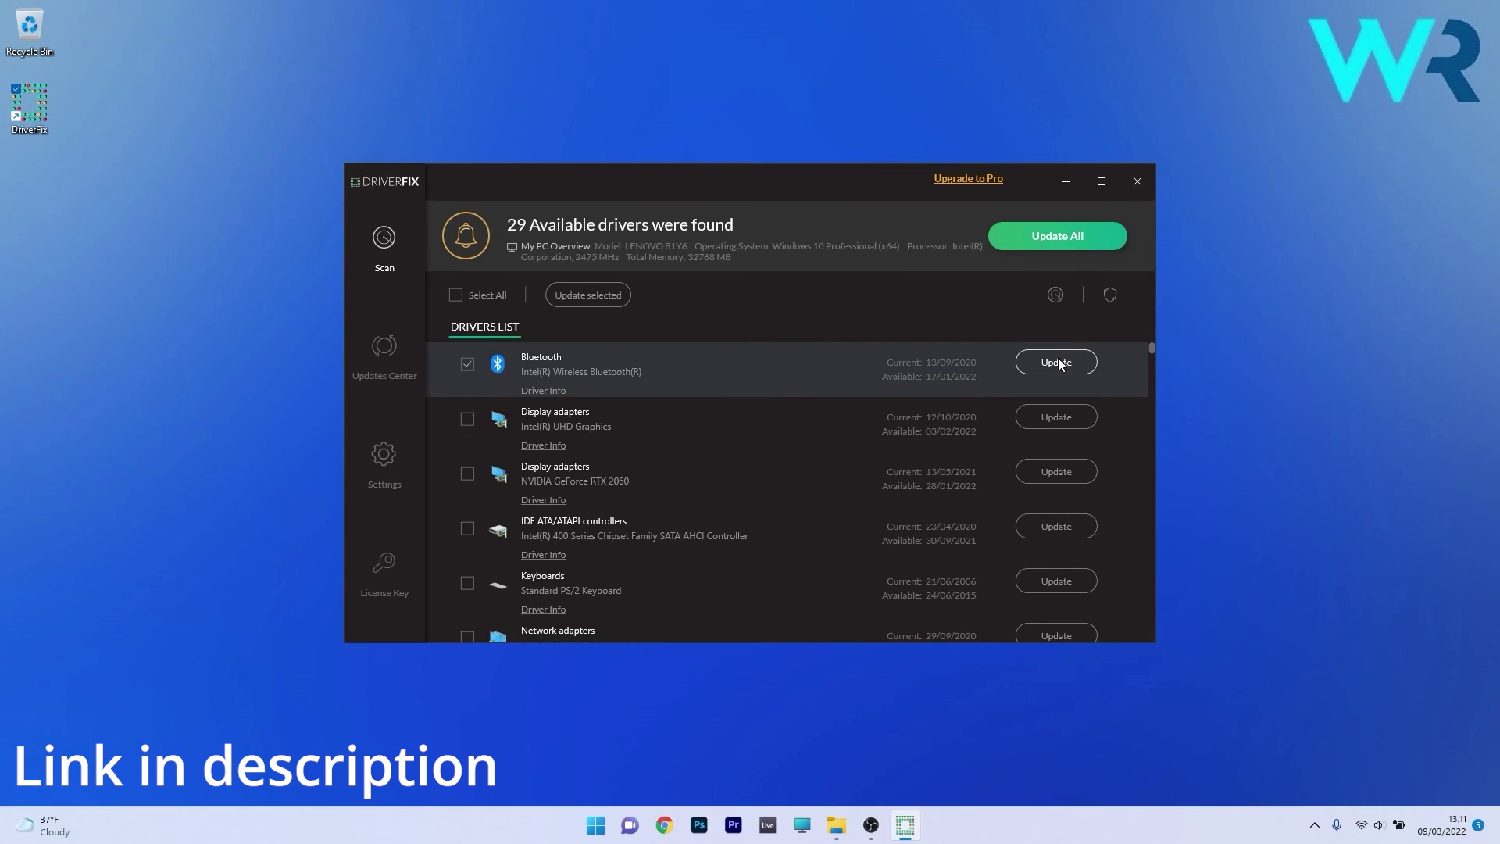
Update the Intel Wireless Bluetooth driver in DriverFix, continuing with Automatically Update
left_click(1055, 362)
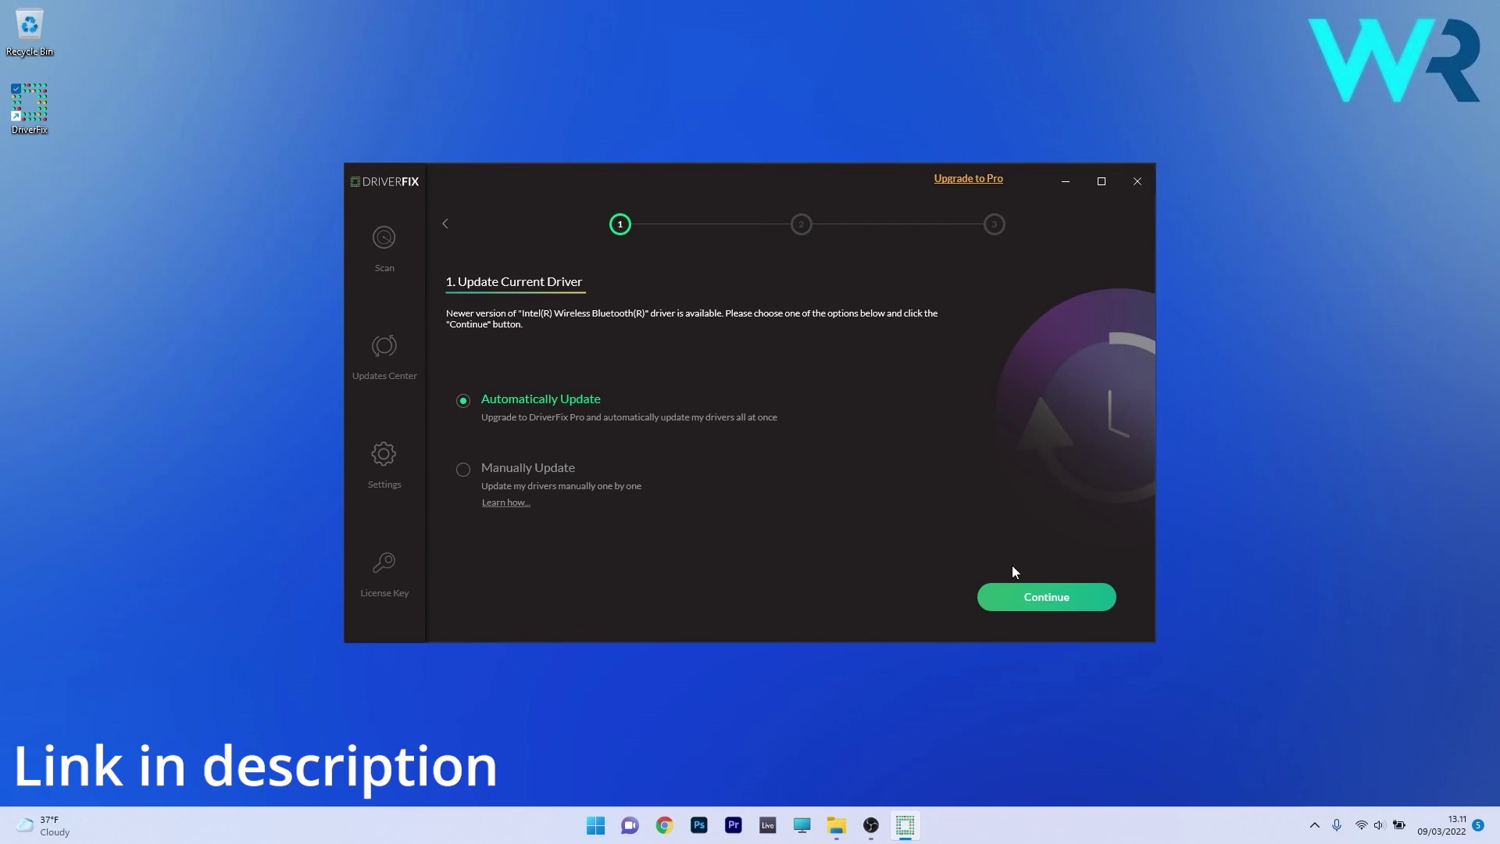
left_click(1025, 601)
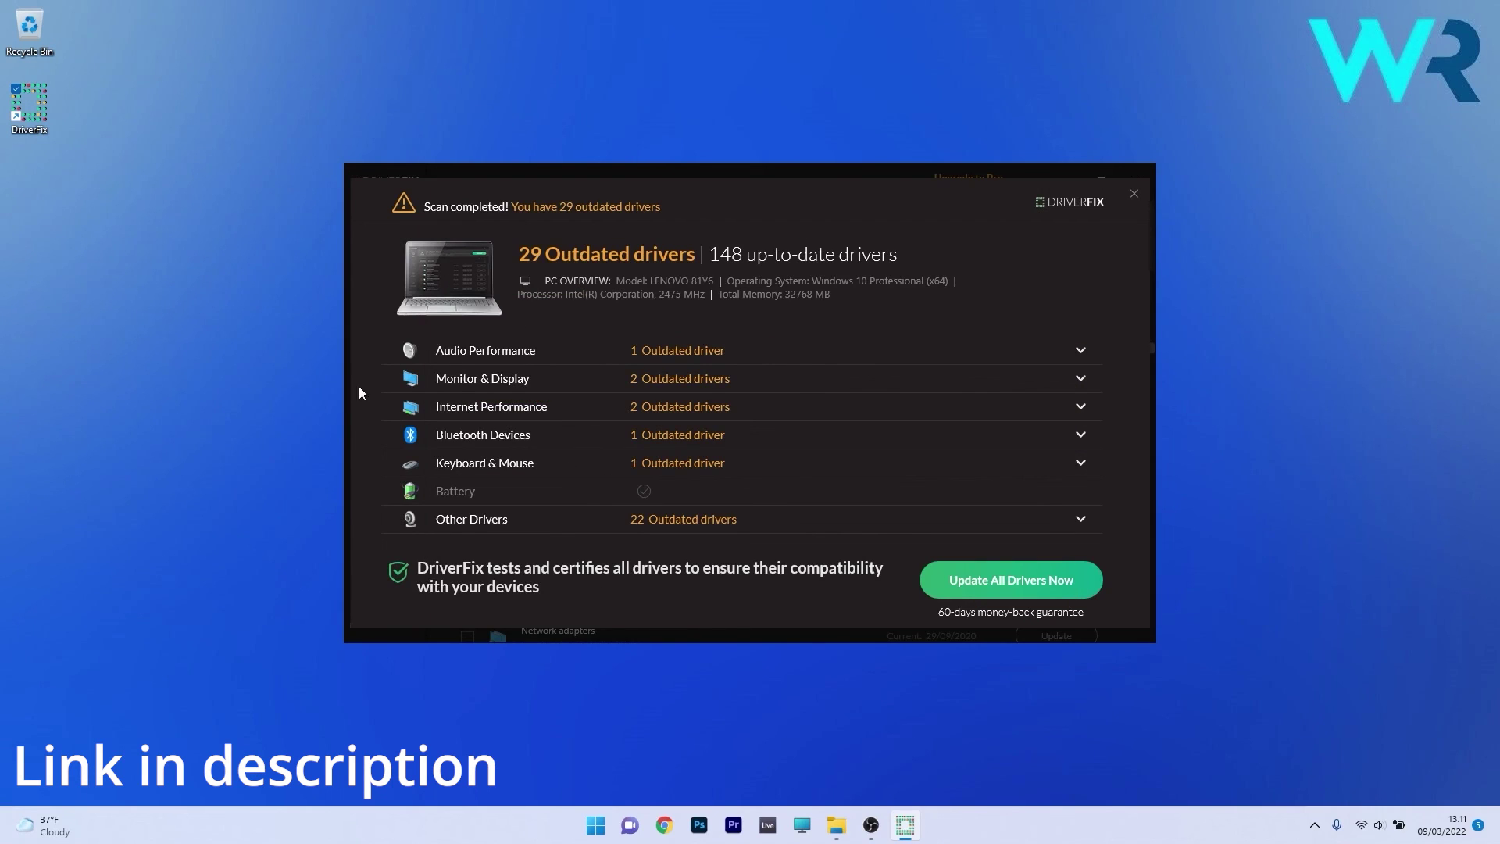